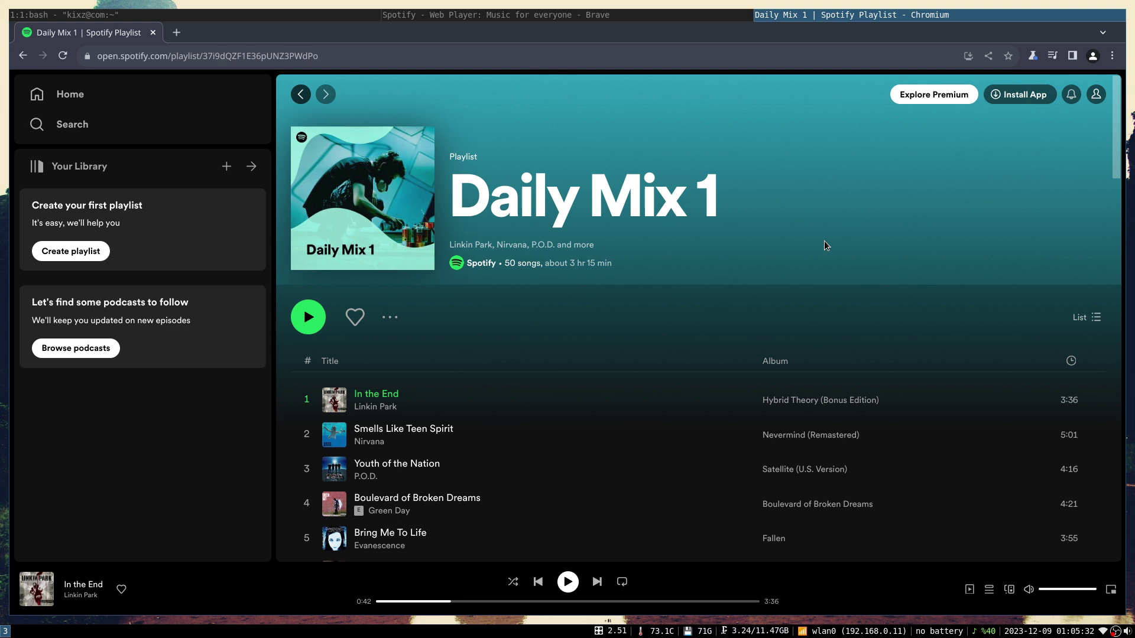
# - Skim the linux-browser-installer README on GitHub, then return to the failing Spotify tab
pyautogui.press('super+Left')
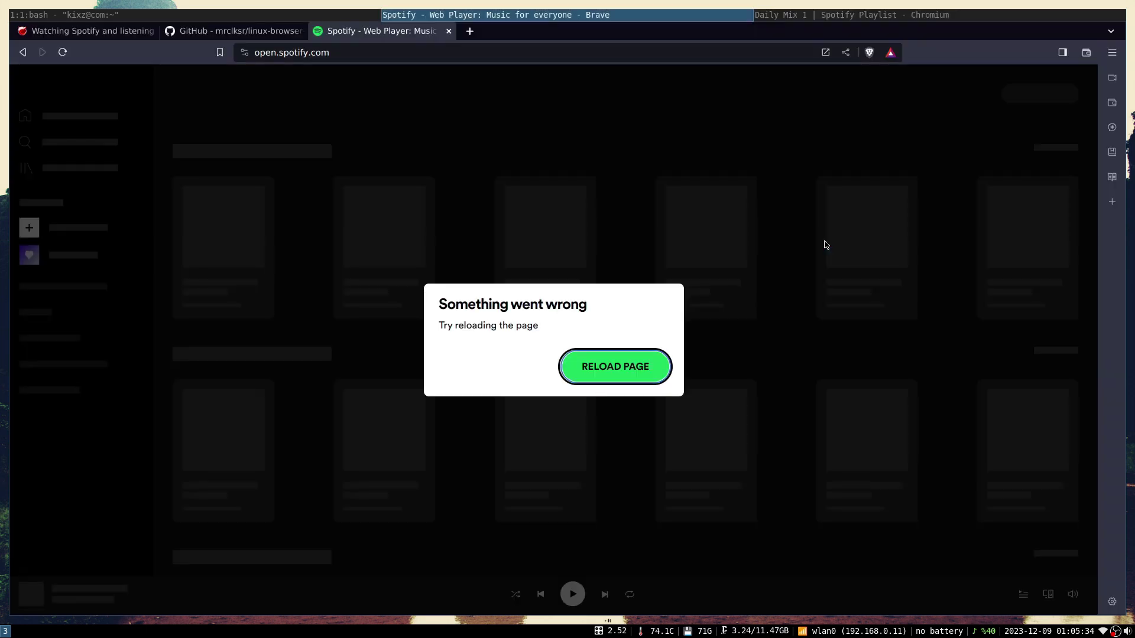
pyautogui.click(194, 36)
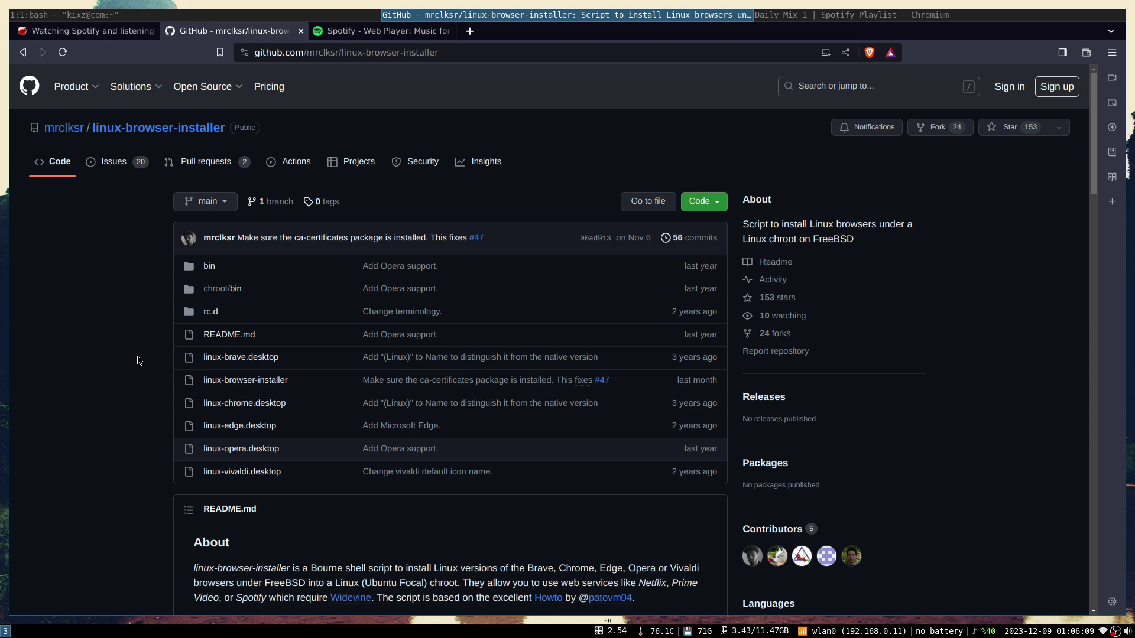
pyautogui.scroll(-2, 137, 360)
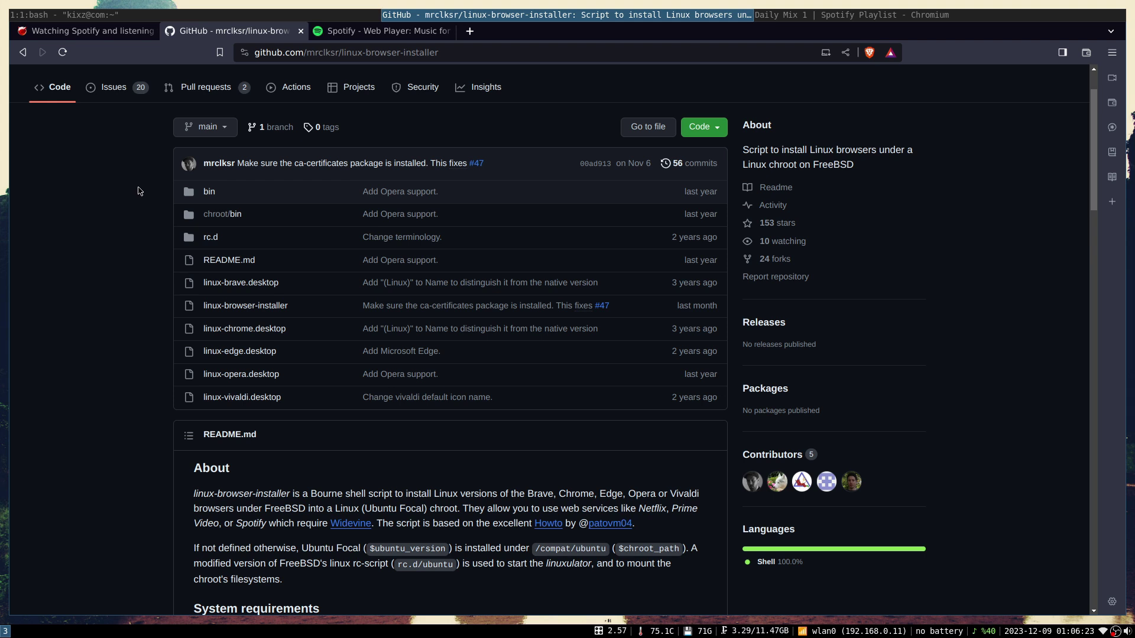
pyautogui.click(336, 36)
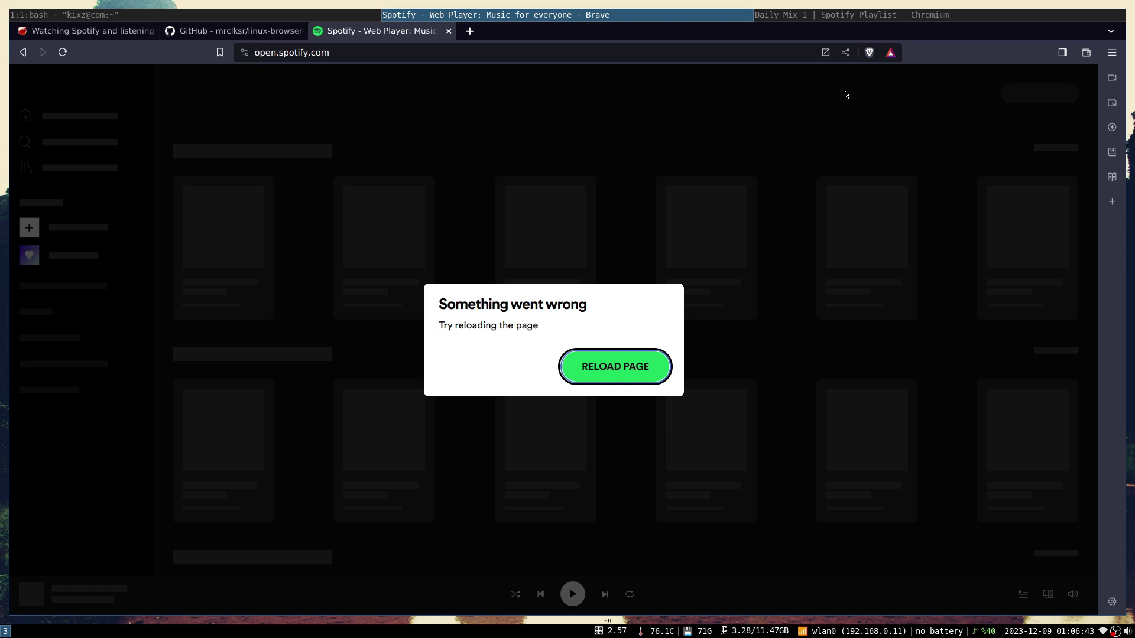
# - Run neofetch to show the FreeBSD 14.0 summary, then go back to Chromium's Daily Mix 1 playlist
pyautogui.click(316, 15)
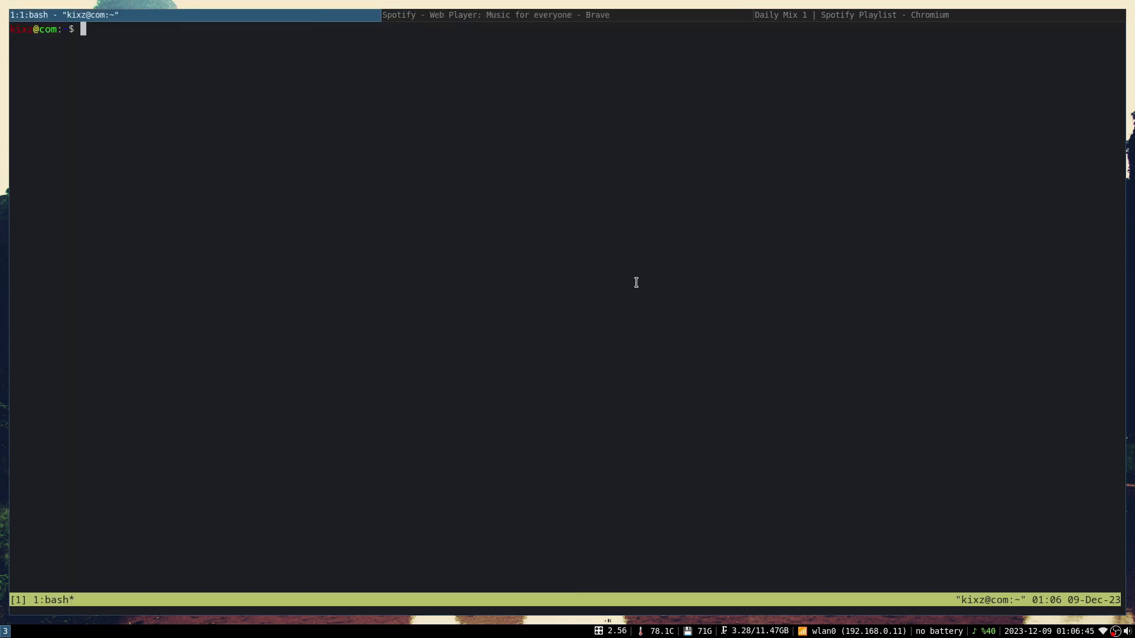
pyautogui.write('neofetch')
pyautogui.press('Return')
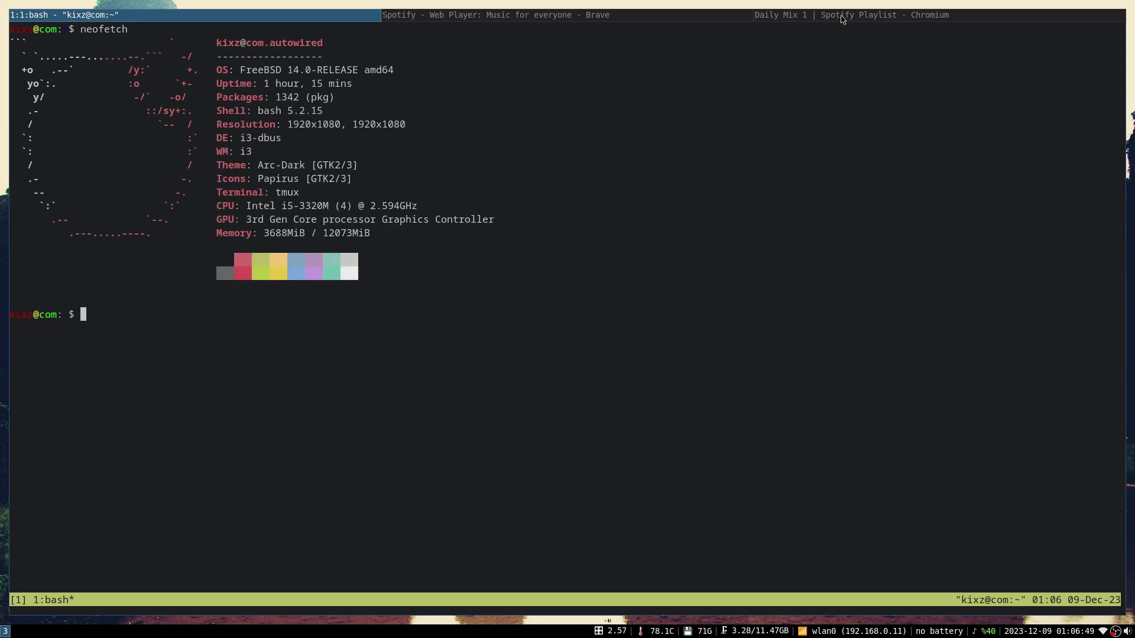
pyautogui.click(835, 16)
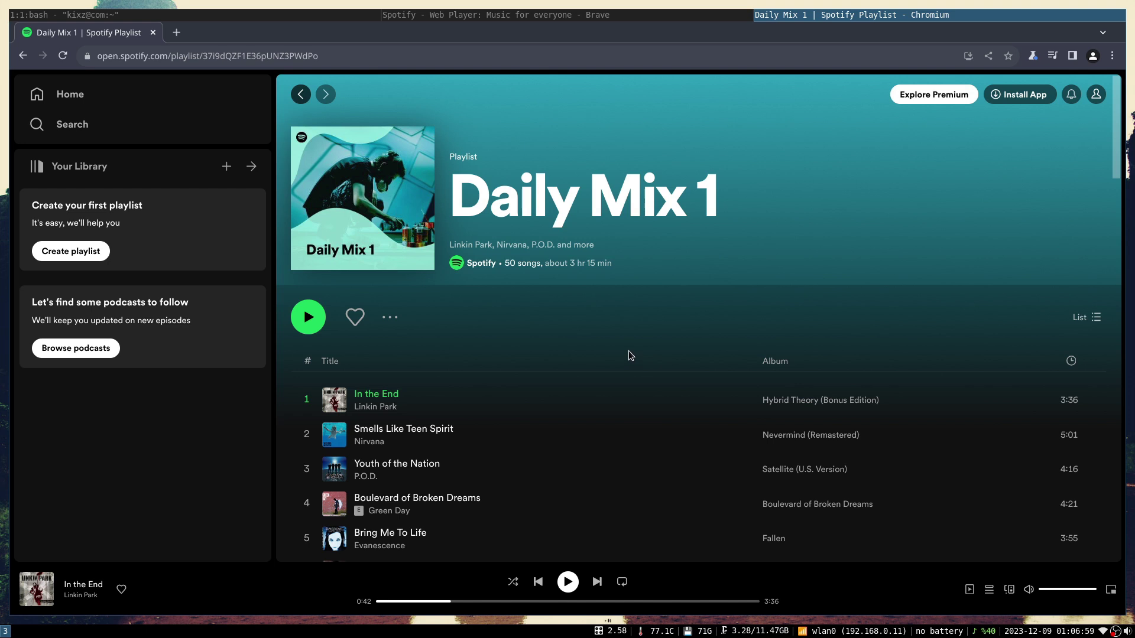
# - Briefly play Linkin Park's 'In the End' from Daily Mix 1, then pause it
pyautogui.click(568, 582)
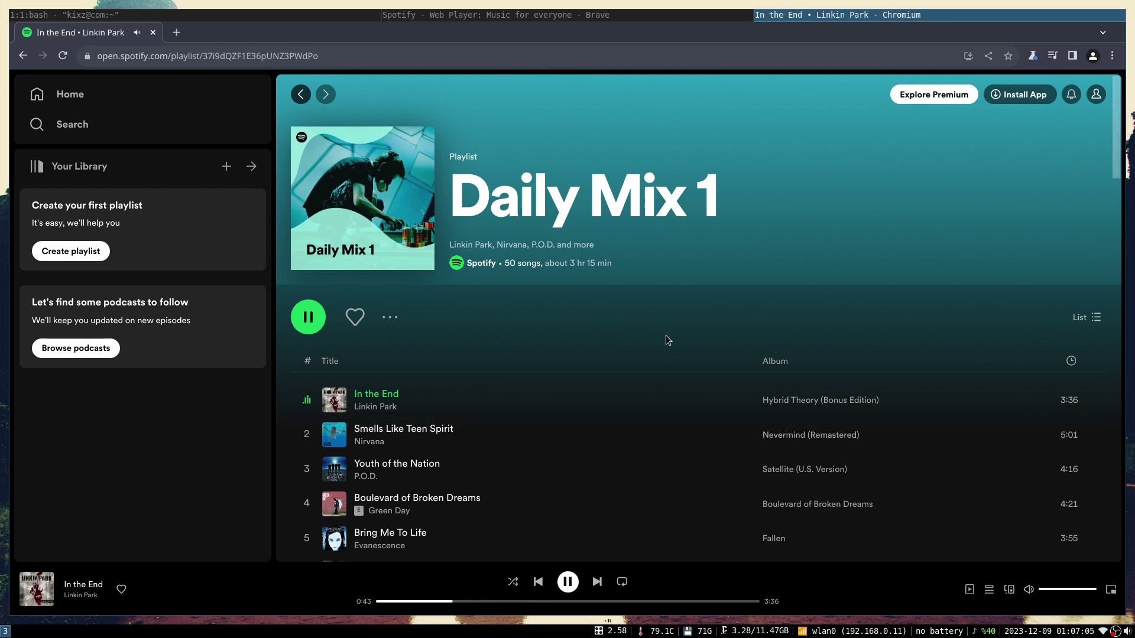
pyautogui.press('space')
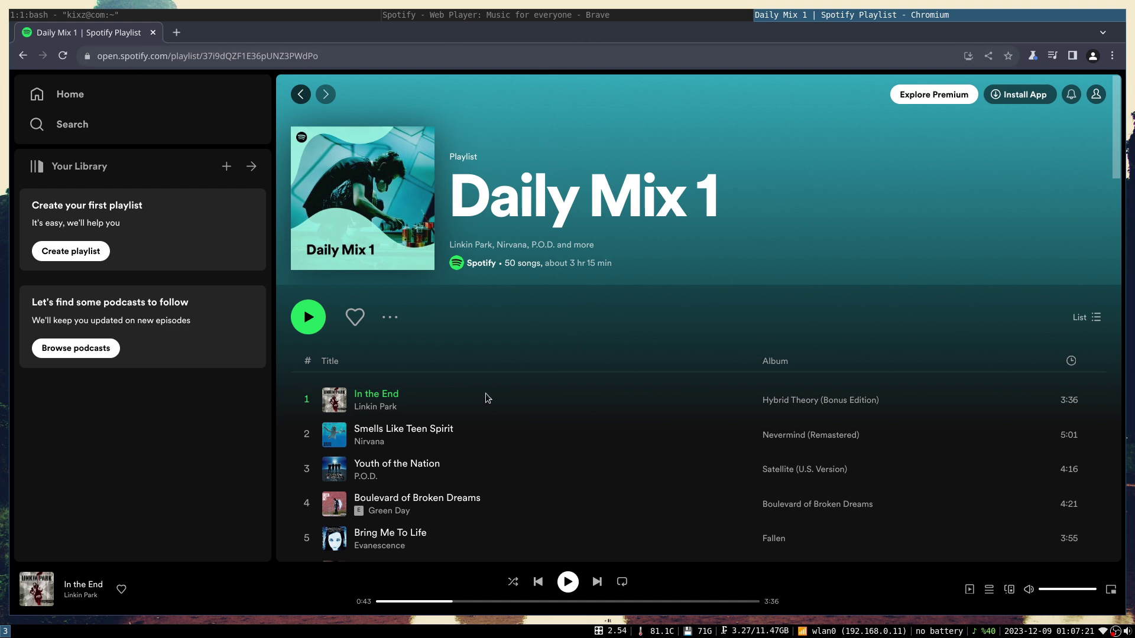
# - Close Chromium and read the Widevine setup commands in the FreeBSD forum thread's first post
pyautogui.hotkey('ctrl', 'w')
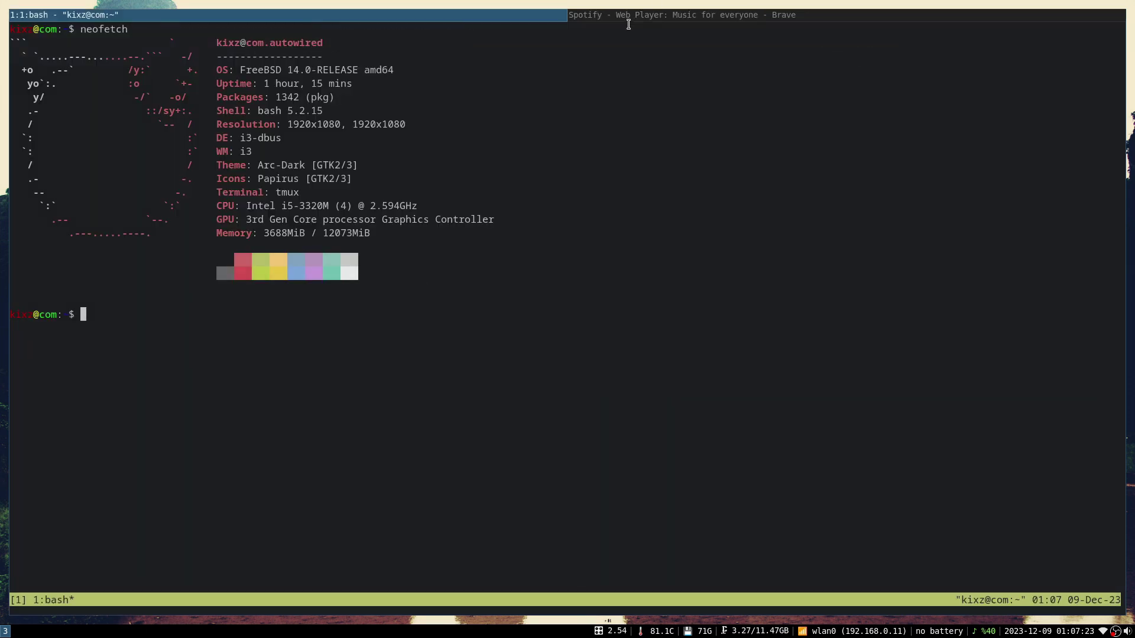
pyautogui.click(628, 15)
pyautogui.click(89, 31)
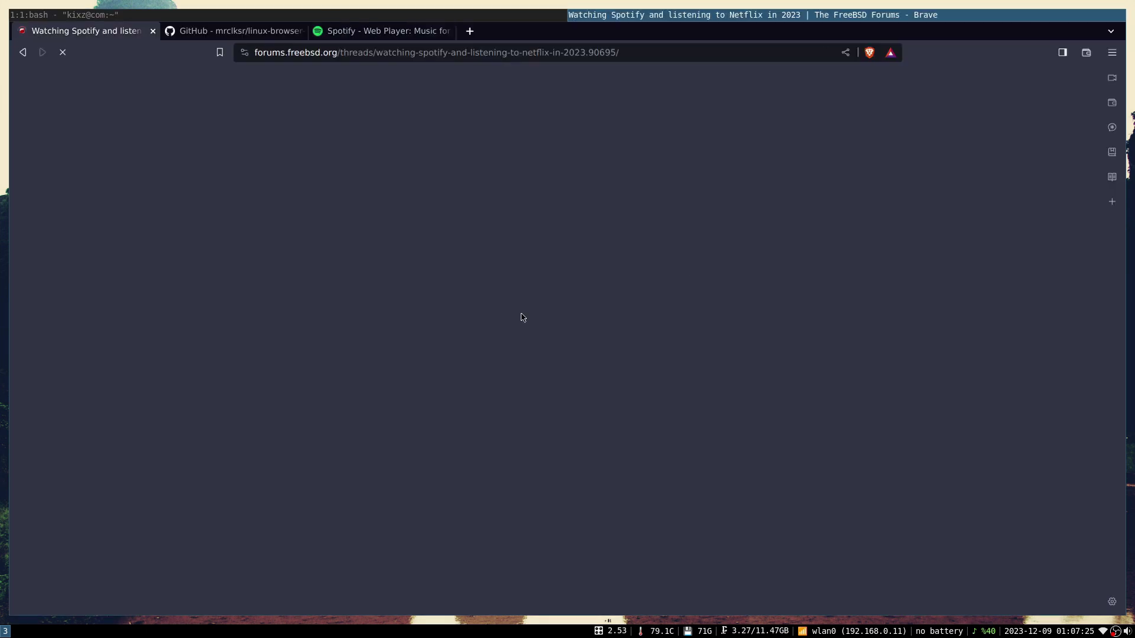
pyautogui.scroll(10, 363, 290)
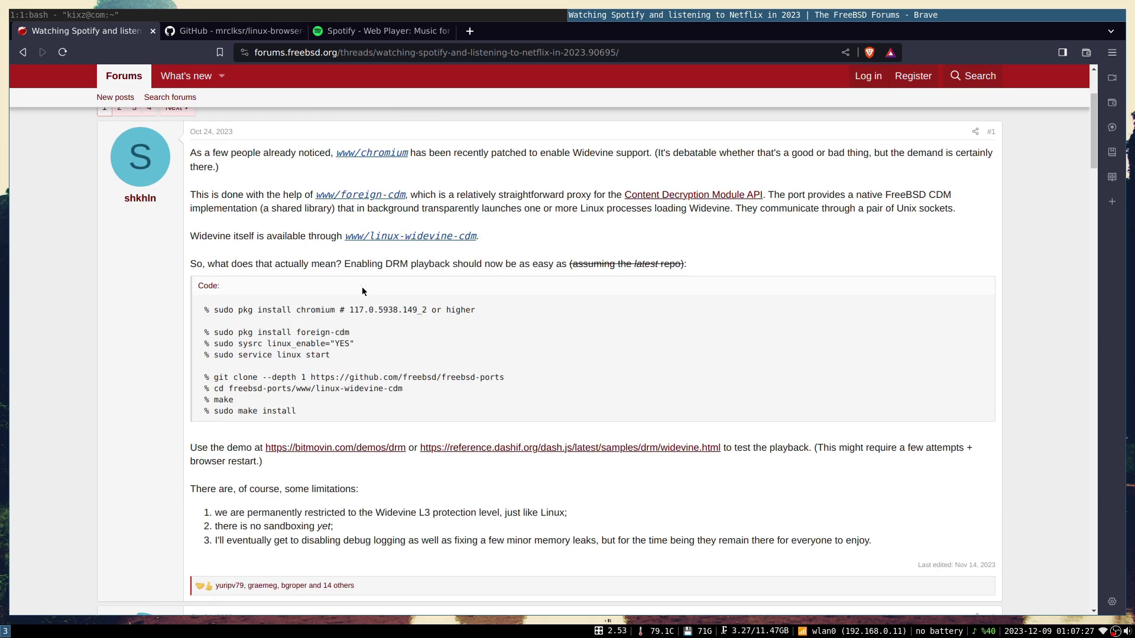
pyautogui.scroll(3, 363, 291)
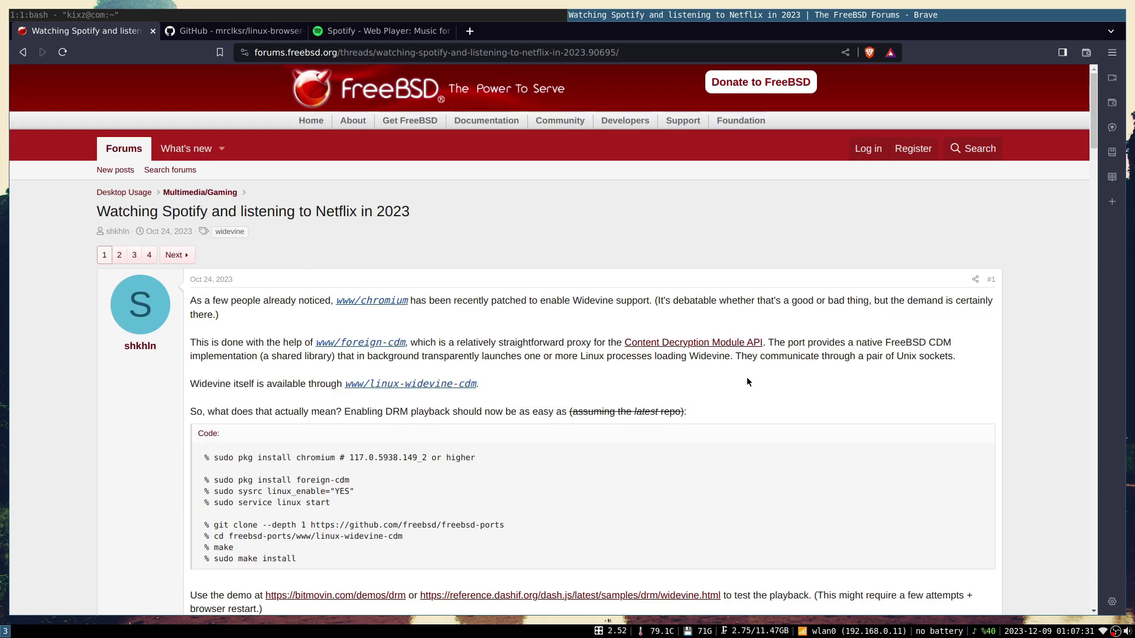
pyautogui.scroll(-2, 757, 378)
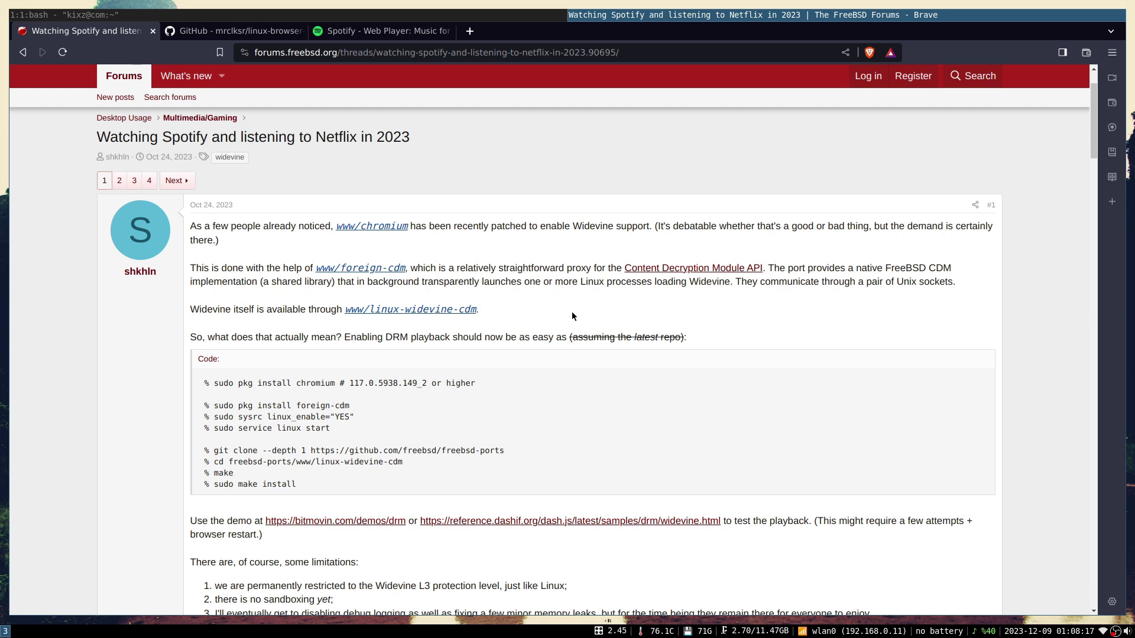
pyautogui.scroll(-1, 572, 316)
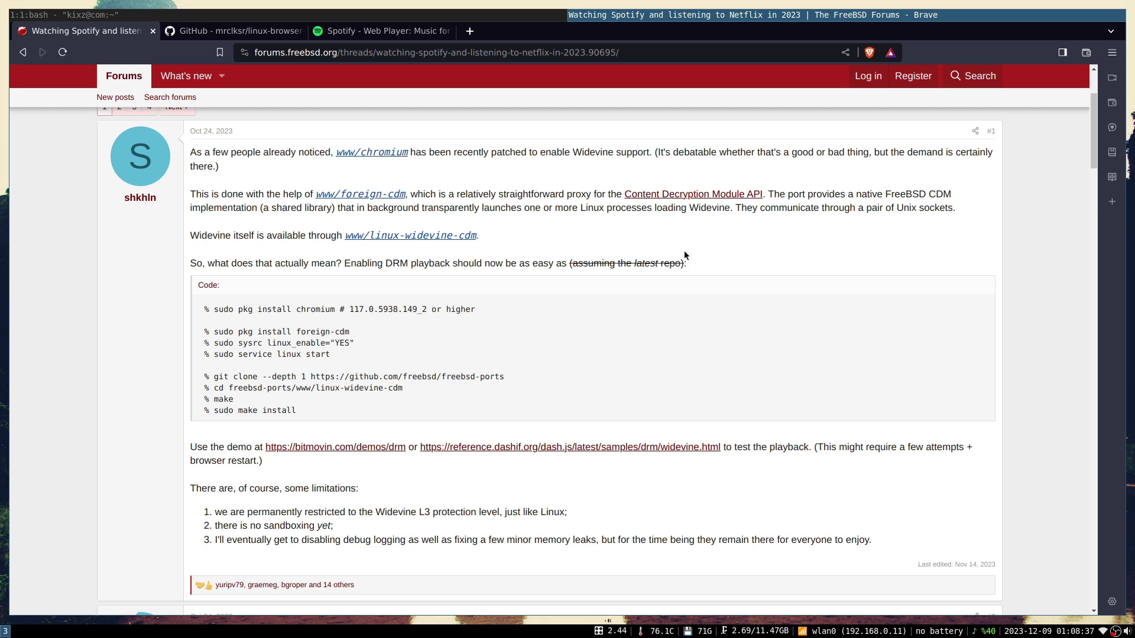
pyautogui.scroll(-2, 685, 254)
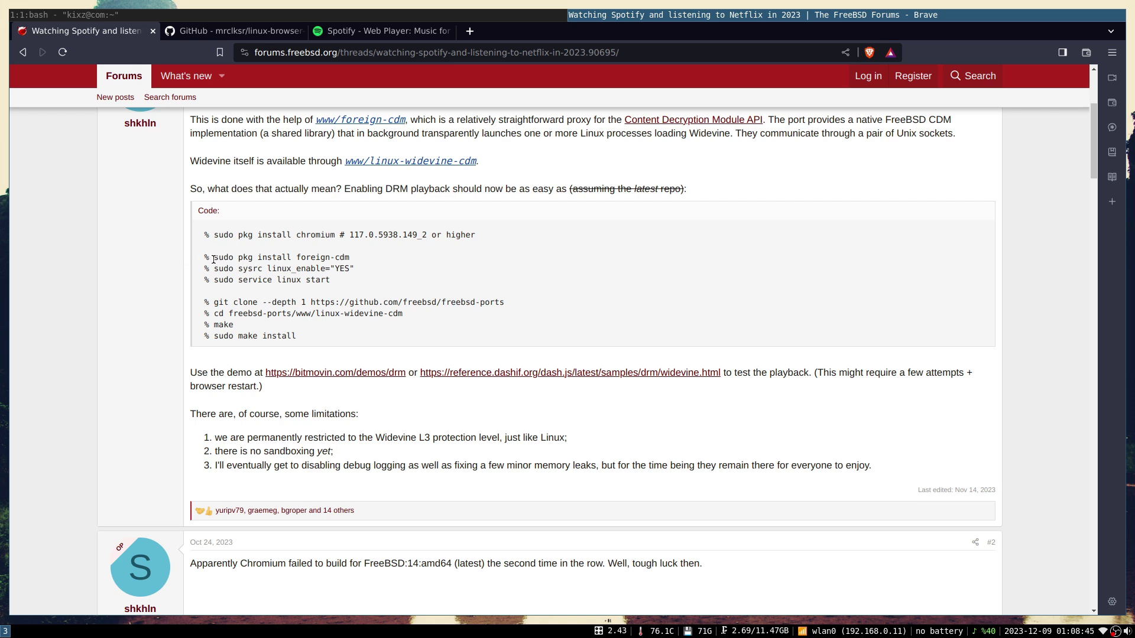
# - Copy the foreign-cdm install command from the post and run it in bash
pyautogui.moveTo(213, 257); pyautogui.dragTo(356, 259)
pyautogui.hotkey('ctrl', 'c')
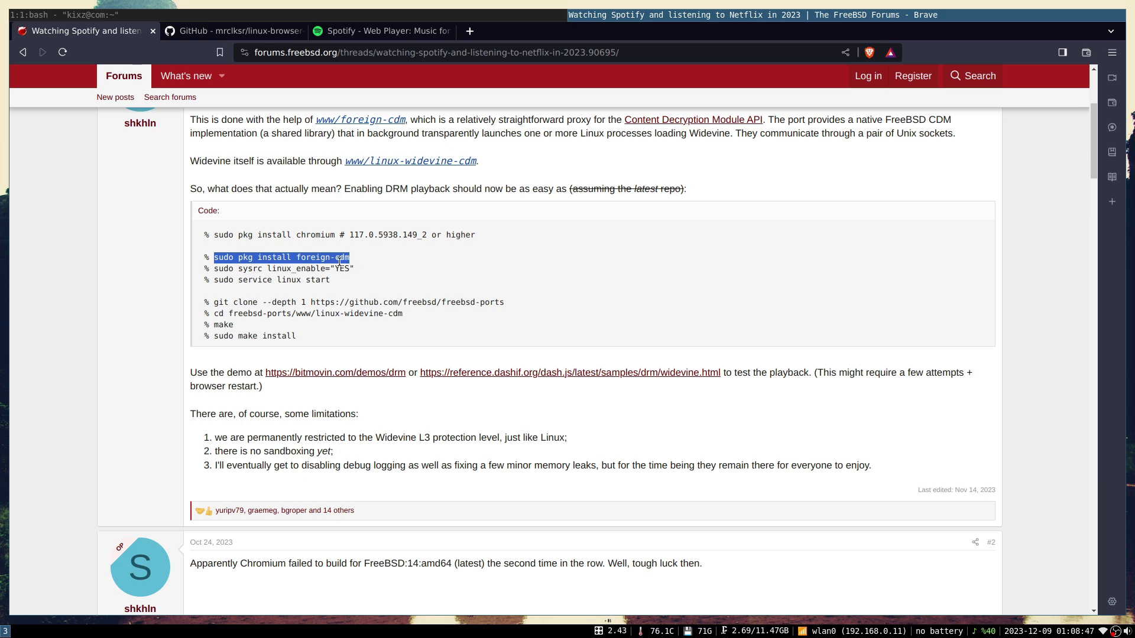
pyautogui.rightClick(353, 273)
pyautogui.click(355, 272)
pyautogui.click(449, 16)
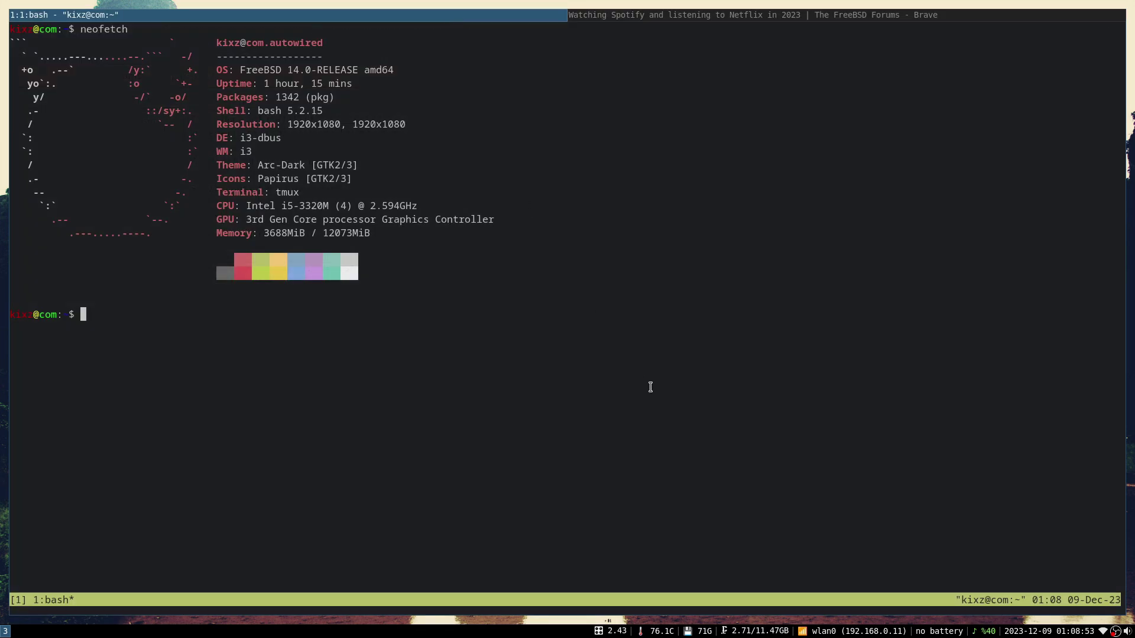
pyautogui.hotkey('ctrl', 'shift', 'v')
pyautogui.press('Return')
pyautogui.press('Return')
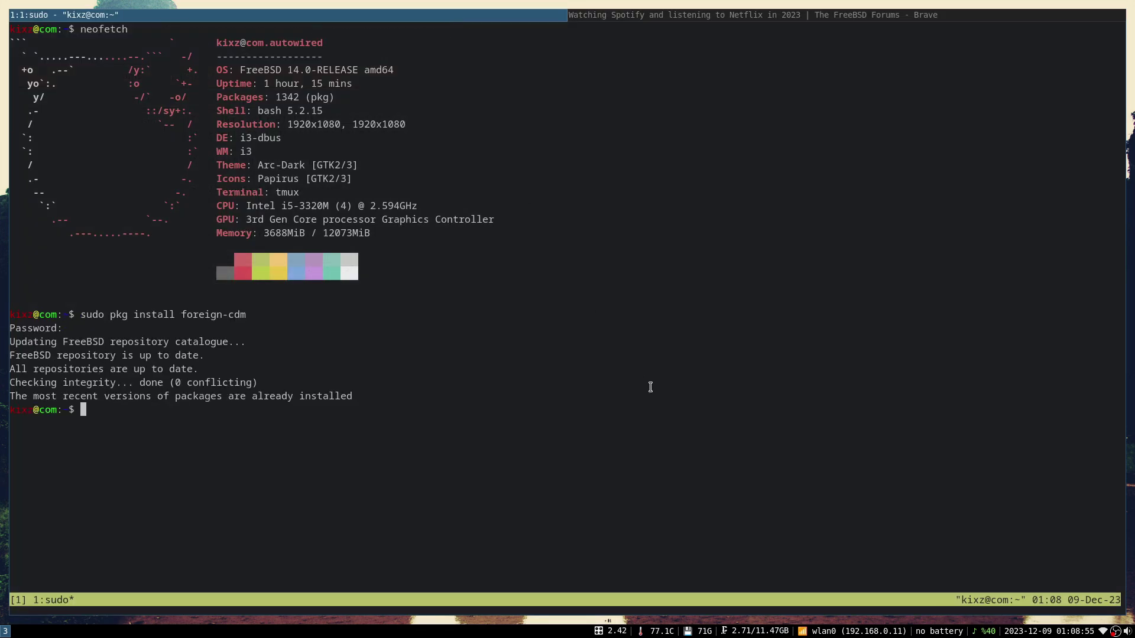
# - Run the post's sysrc command setting linux_enable to YES, then begin typing vim /etc/rc.conf
pyautogui.click(628, 14)
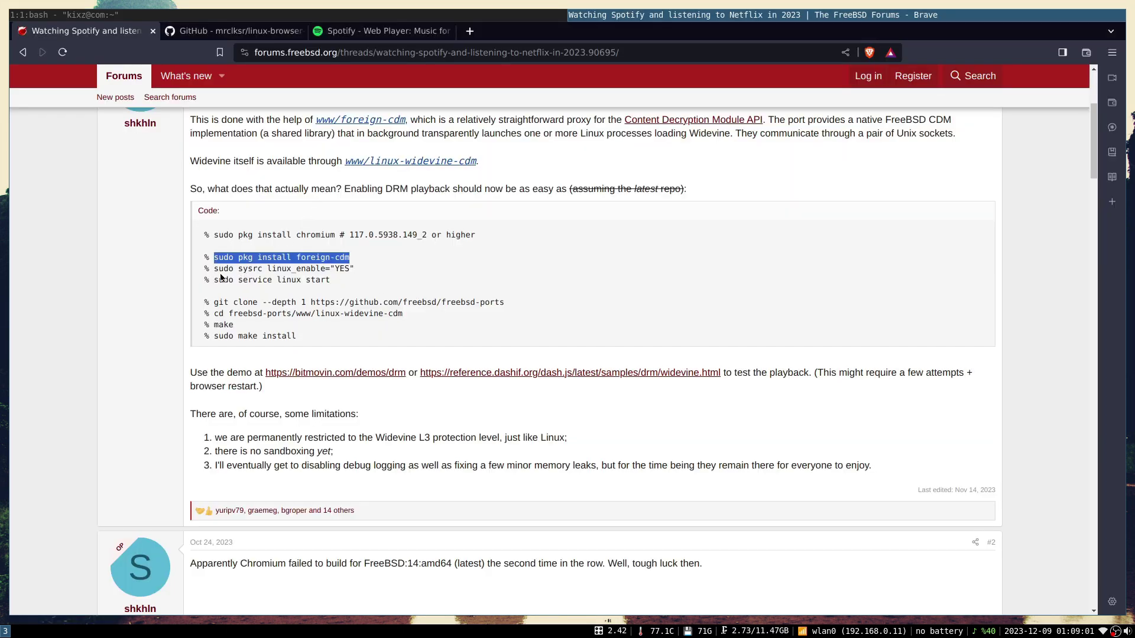
pyautogui.moveTo(214, 270); pyautogui.dragTo(355, 269)
pyautogui.rightClick(355, 269)
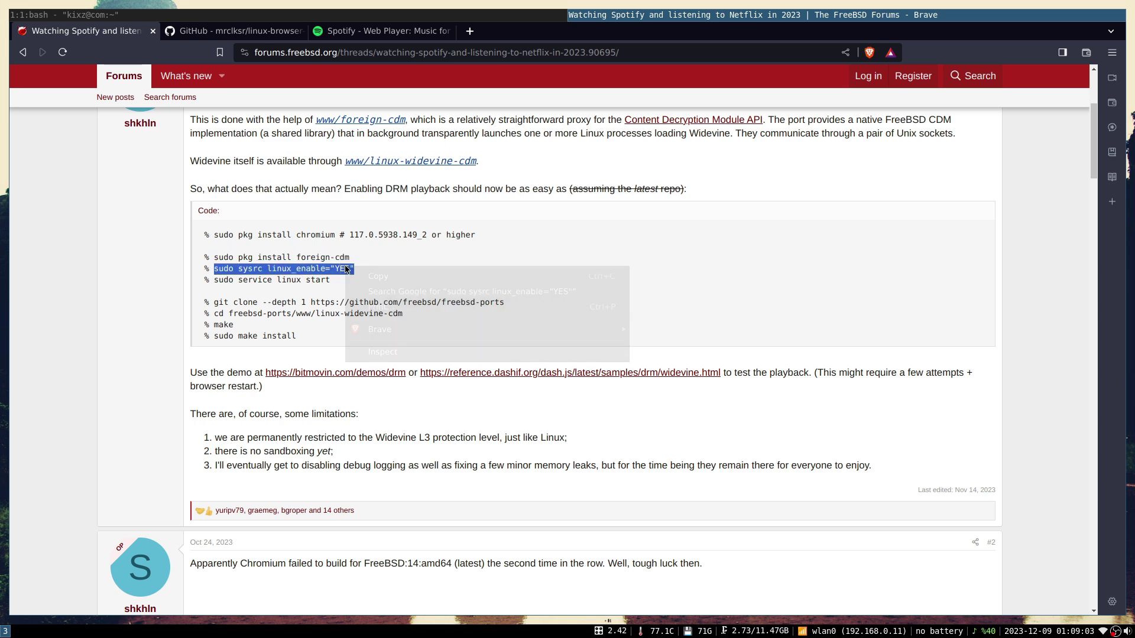
pyautogui.click(364, 276)
pyautogui.press('super+Left')
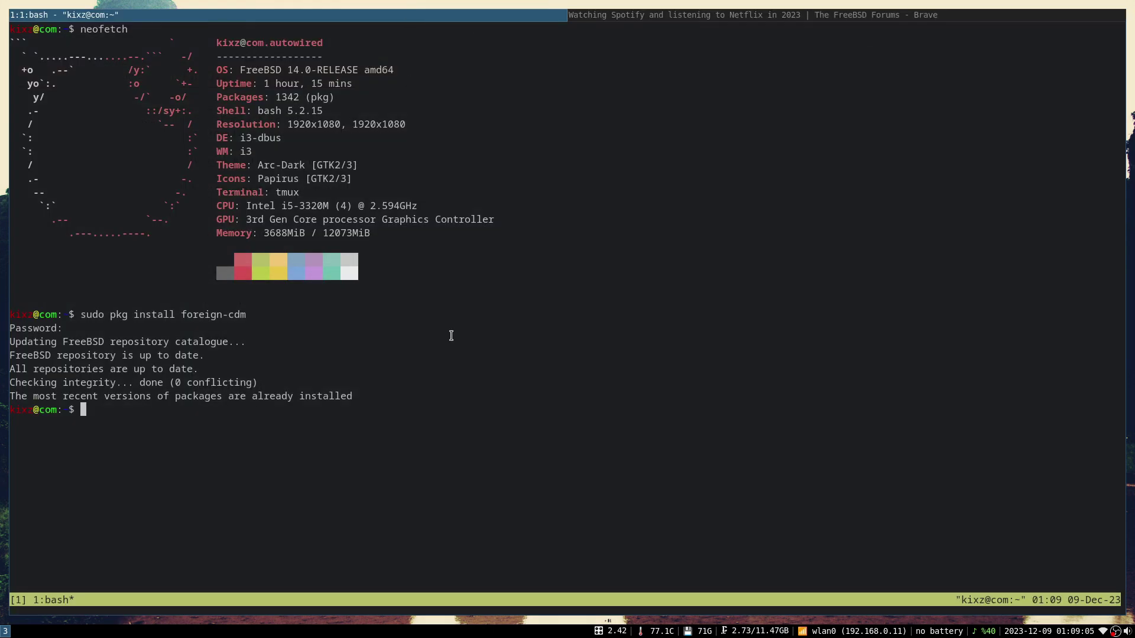
pyautogui.hotkey('ctrl', 'shift', 'v')
pyautogui.press('Return')
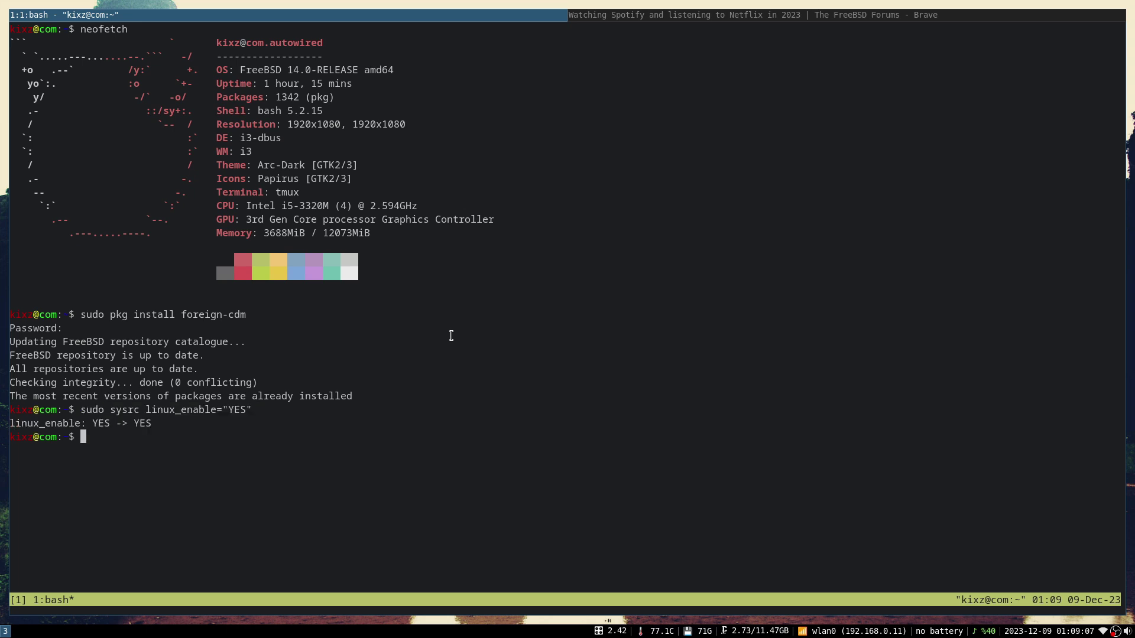
pyautogui.write('vim /etc/rc.ocn')
pyautogui.press('BackSpace')
pyautogui.press('BackSpace')
pyautogui.press('BackSpace')
# - Open /etc/rc.conf in vim and move to the linux_enable line, glancing at the linux-browser-installer page
pyautogui.write('conf')
pyautogui.press('Return')
pyautogui.press('j')
pyautogui.press('j')
pyautogui.press('j')
pyautogui.press('j')
pyautogui.press('j')
pyautogui.press('j')
pyautogui.press('j')
pyautogui.press('j')
pyautogui.press('j')
pyautogui.press('j')
pyautogui.press('j')
pyautogui.press('j')
pyautogui.press('j')
pyautogui.press('j')
pyautogui.press('j')
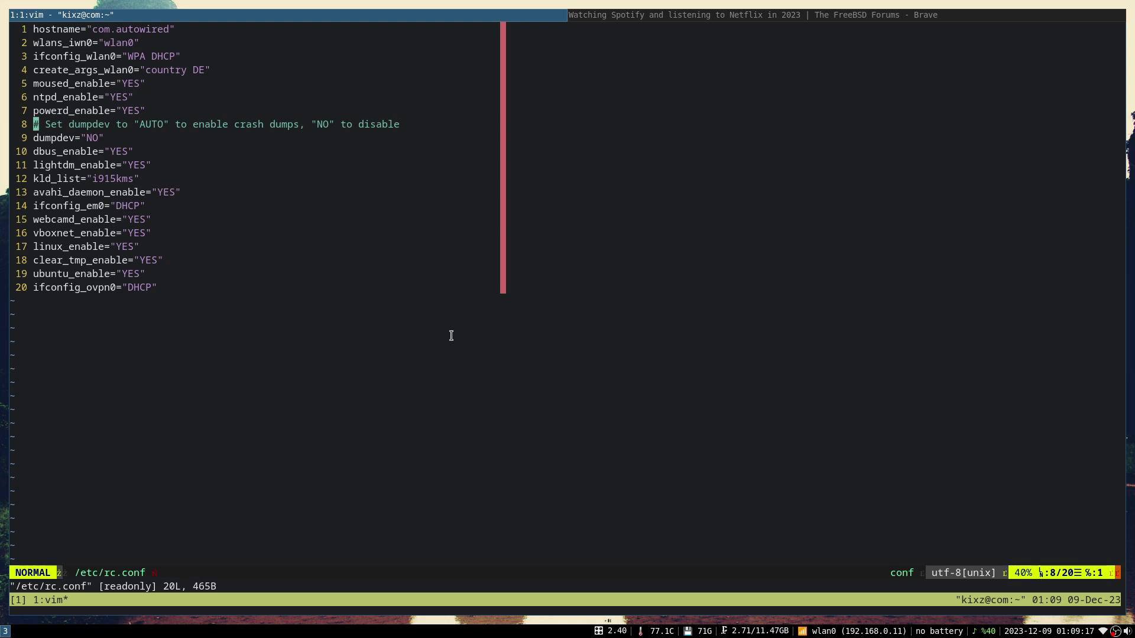
pyautogui.press('j')
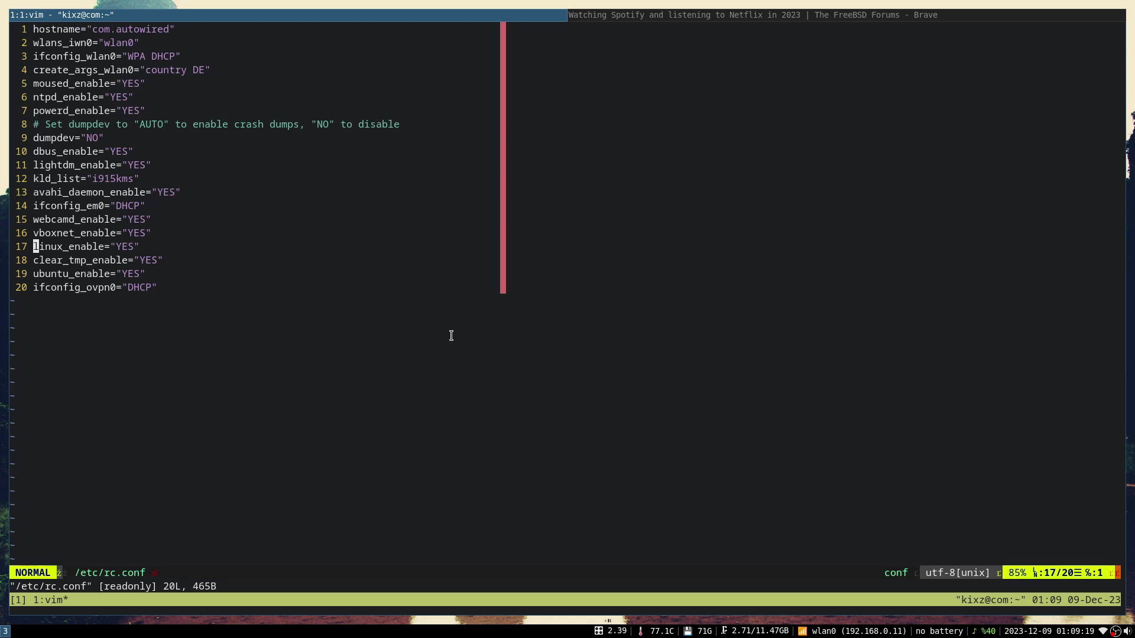
pyautogui.press('super+Right')
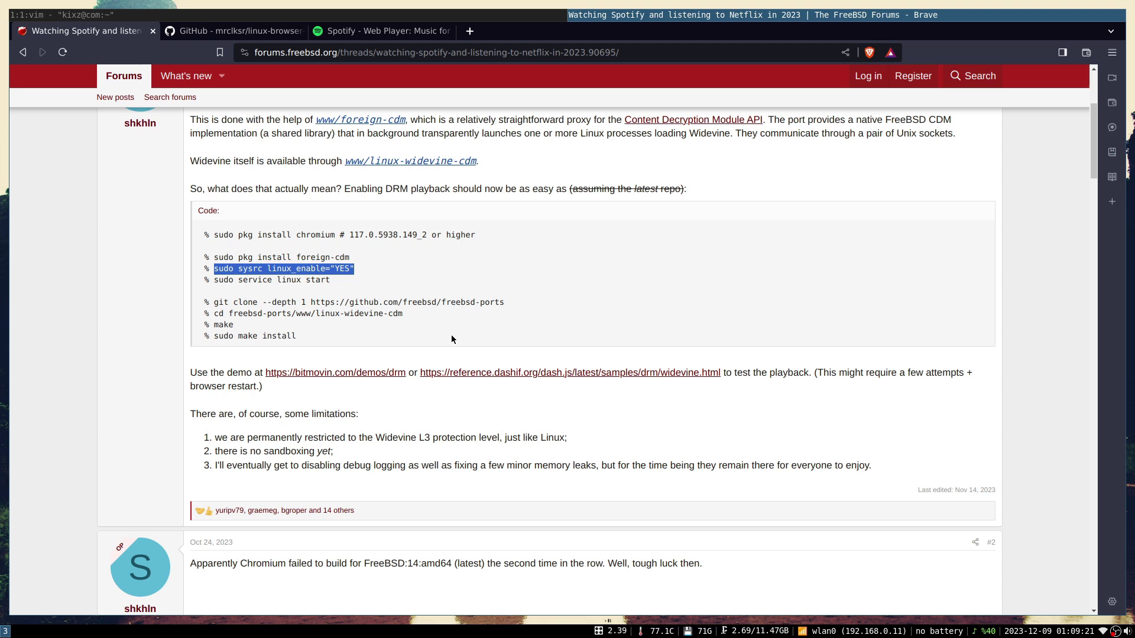
pyautogui.click(231, 31)
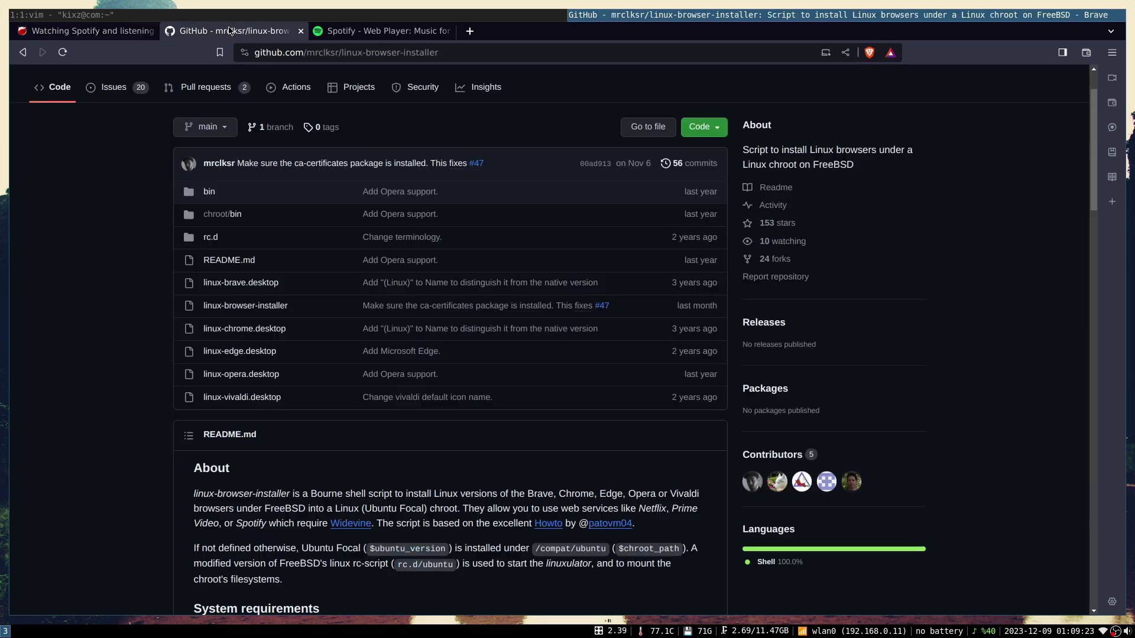
pyautogui.scroll(2, 132, 224)
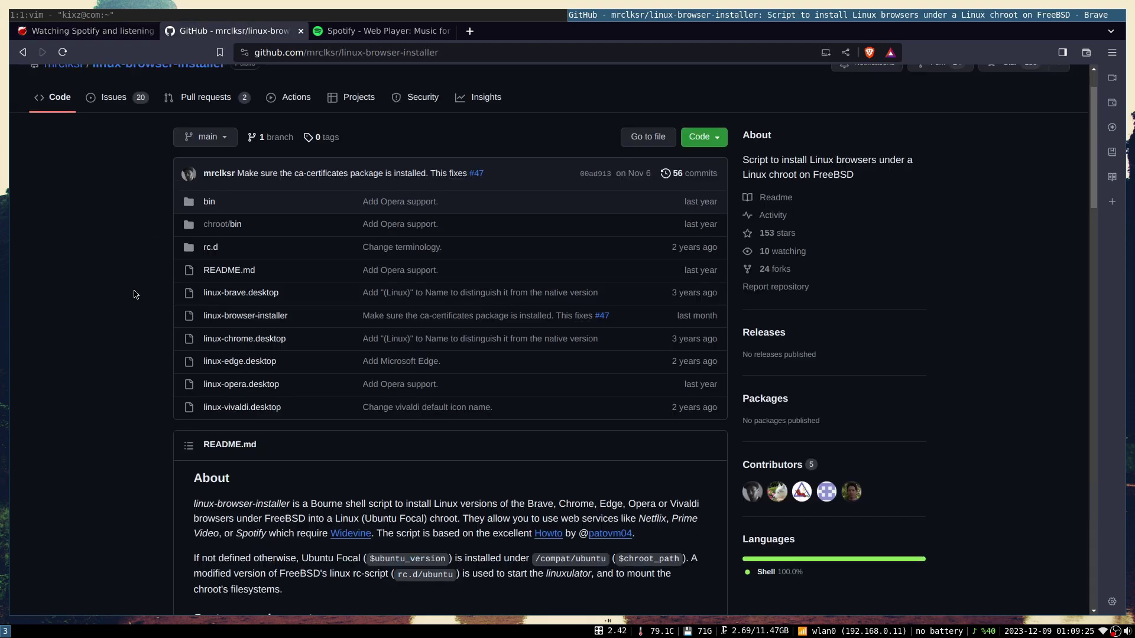
# - Check that ubuntu_enable and linux_enable are YES on lines 17–19, then quit vim with :wq
pyautogui.press('super+Left')
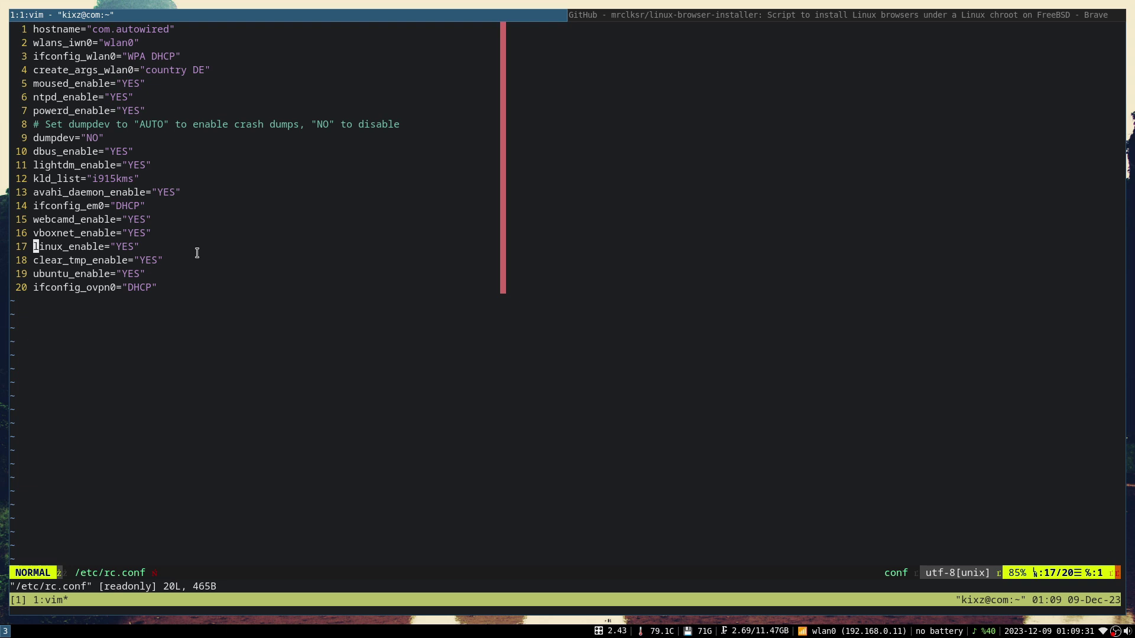
pyautogui.press('j')
pyautogui.press('j')
pyautogui.hotkey('shift', 'v')
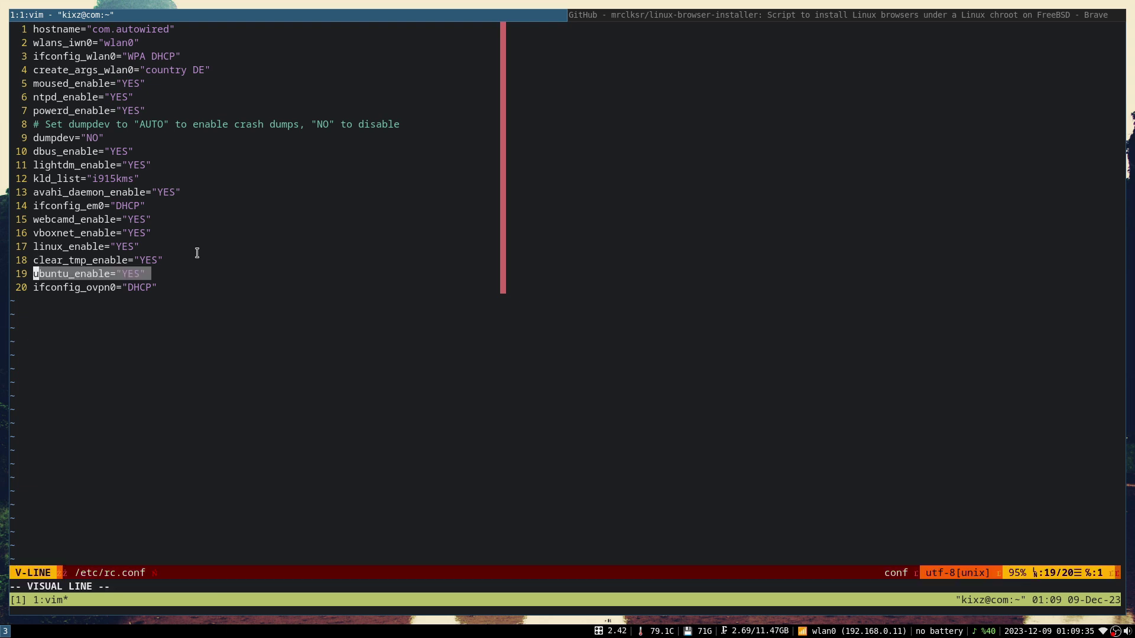
pyautogui.press('Escape')
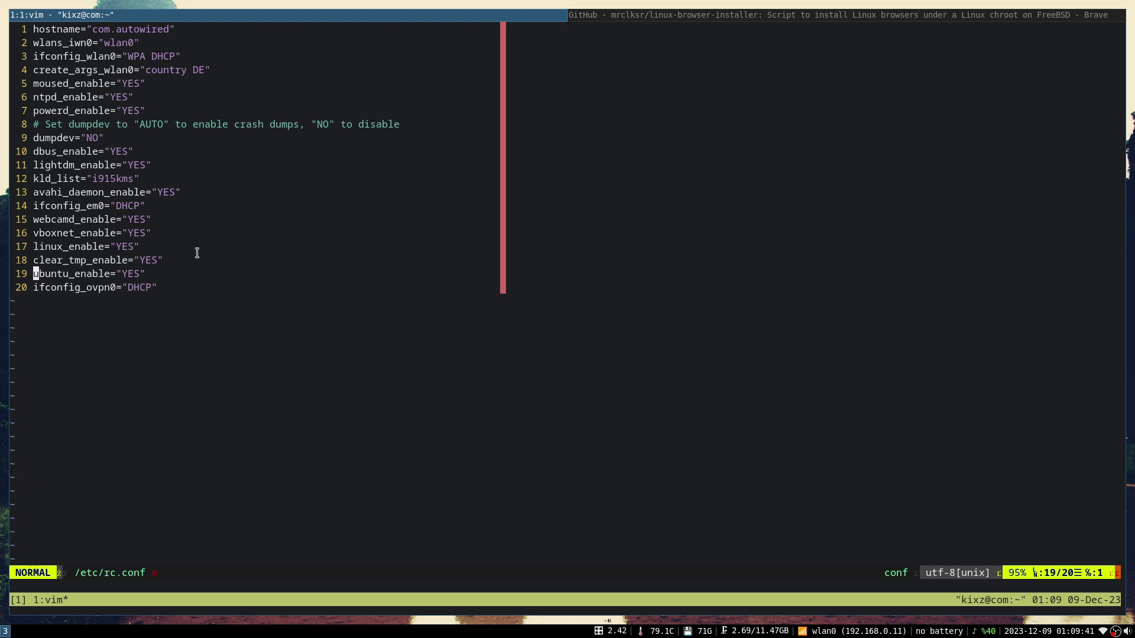
pyautogui.press('k')
pyautogui.press('k')
pyautogui.press('j')
pyautogui.press('j')
pyautogui.press('k')
pyautogui.press('k')
pyautogui.write(':wq')
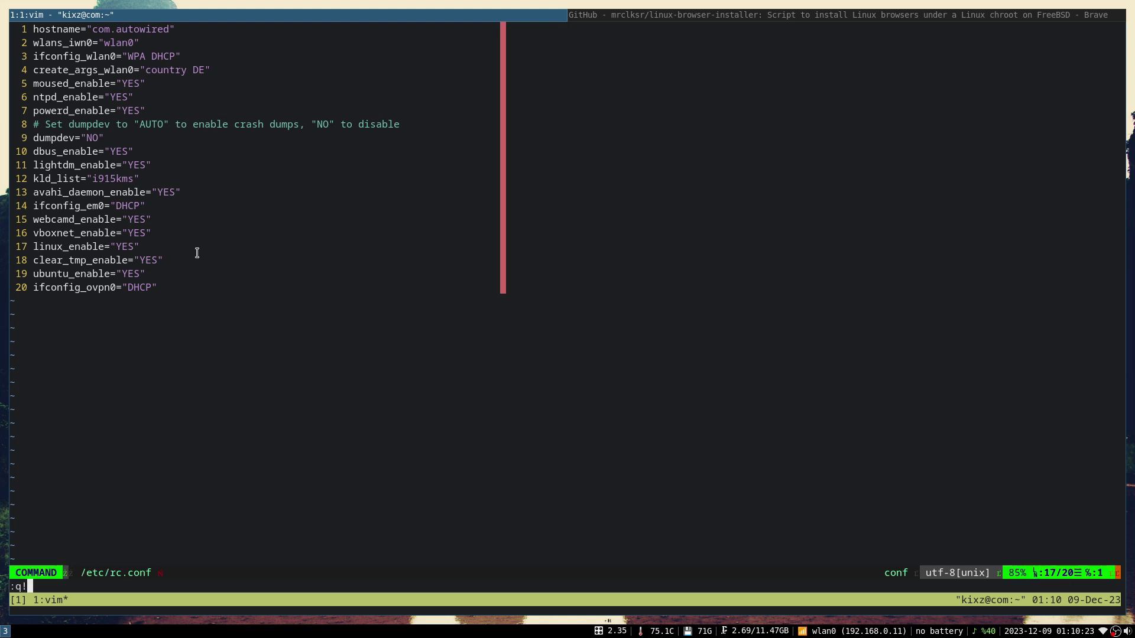
pyautogui.press('Return')
# - Copy 'sudo service linux start' from the forum thread and run it in the terminal
pyautogui.press('super+Right')
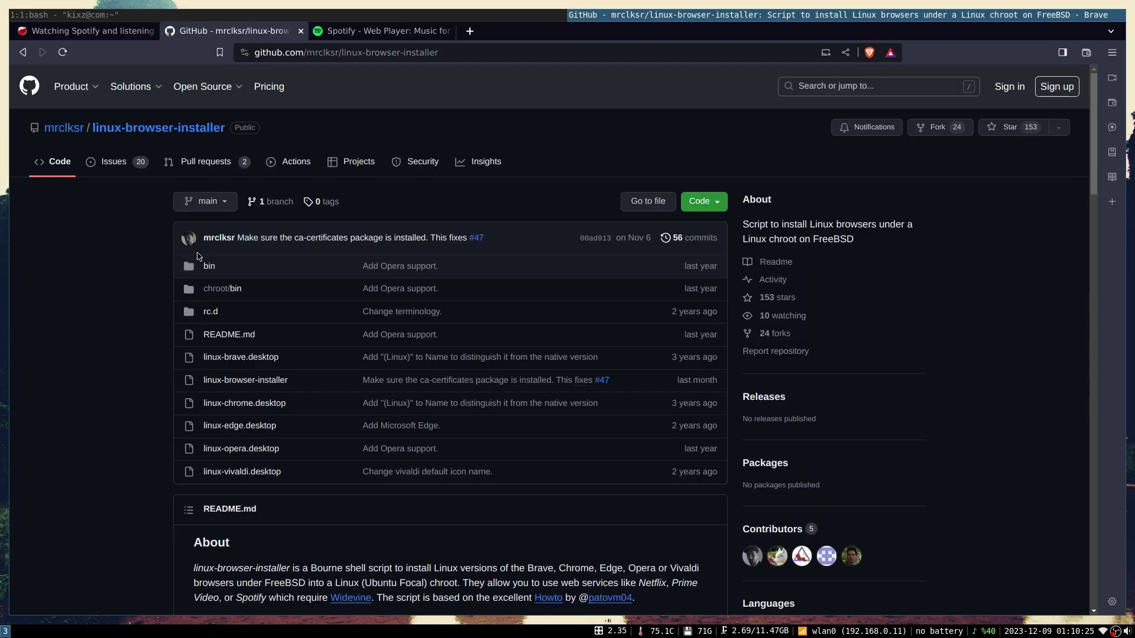
pyautogui.hotkey('ctrl', 'pageup')
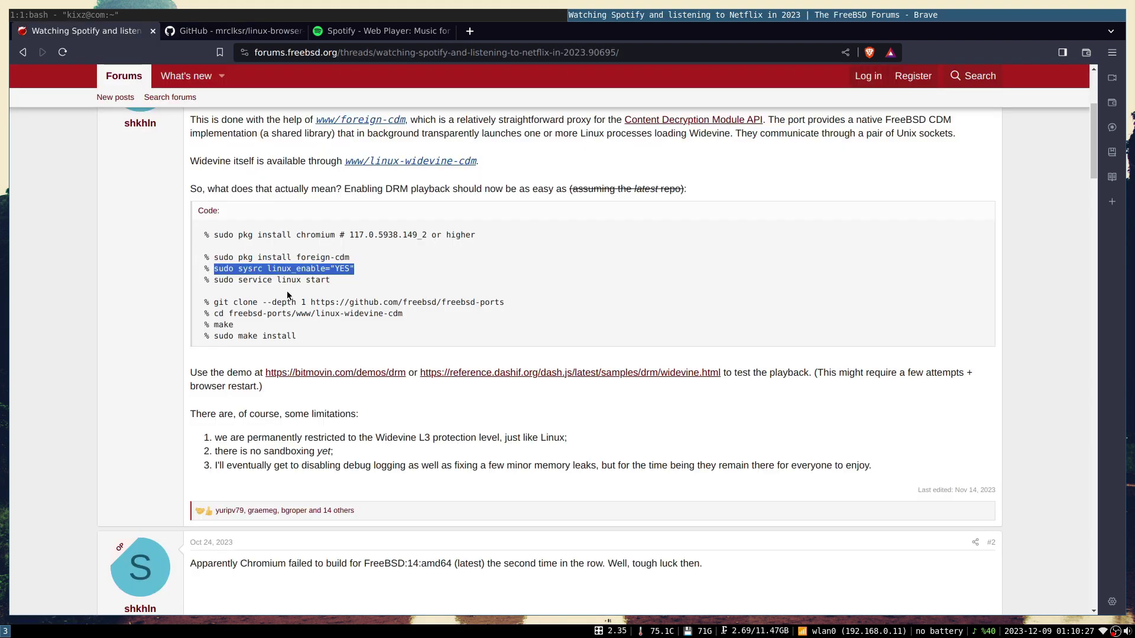
pyautogui.moveTo(214, 281); pyautogui.dragTo(353, 289)
pyautogui.rightClick(353, 288)
pyautogui.click(367, 294)
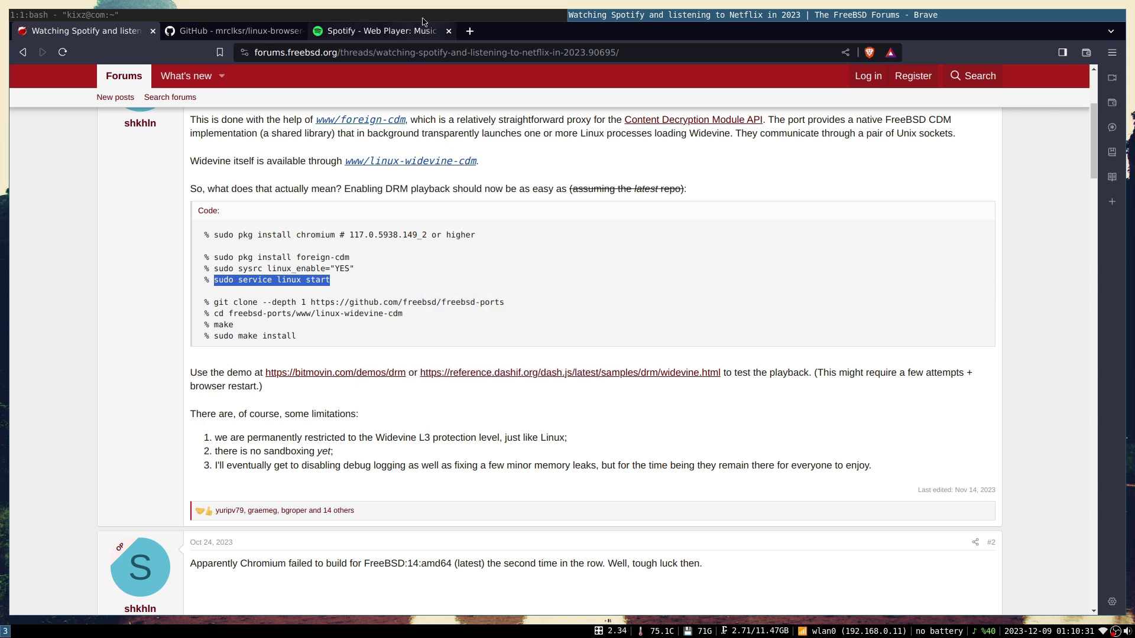
pyautogui.click(422, 17)
pyautogui.hotkey('ctrl', 'shift', 'v')
pyautogui.press('Return')
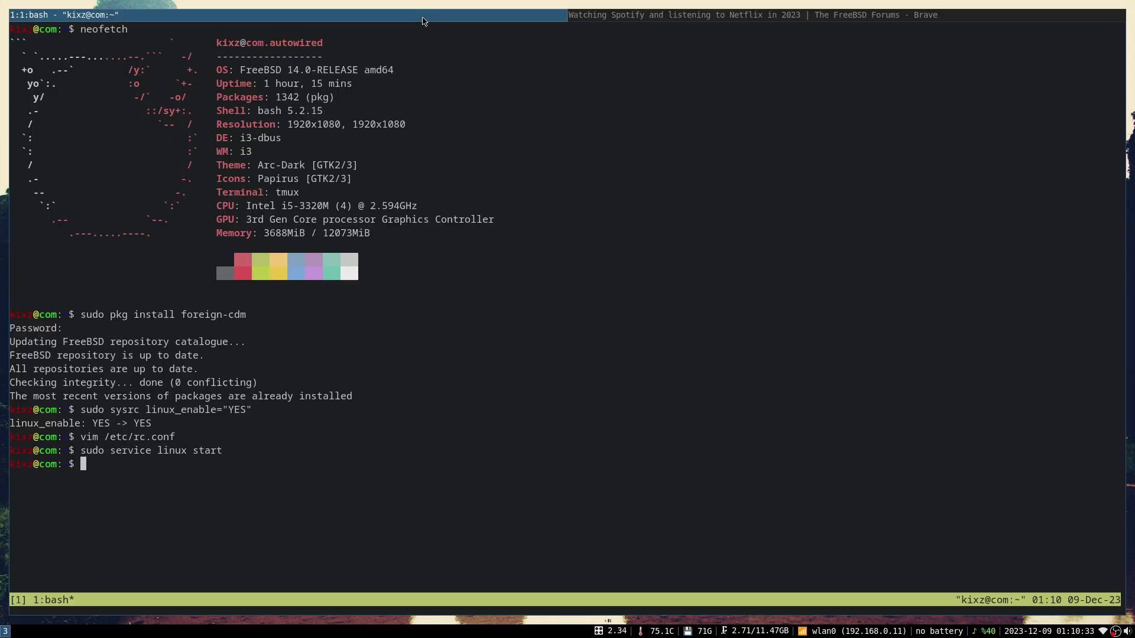
# - Return to the thread and select the linux-widevine-cdm port path
pyautogui.click(704, 18)
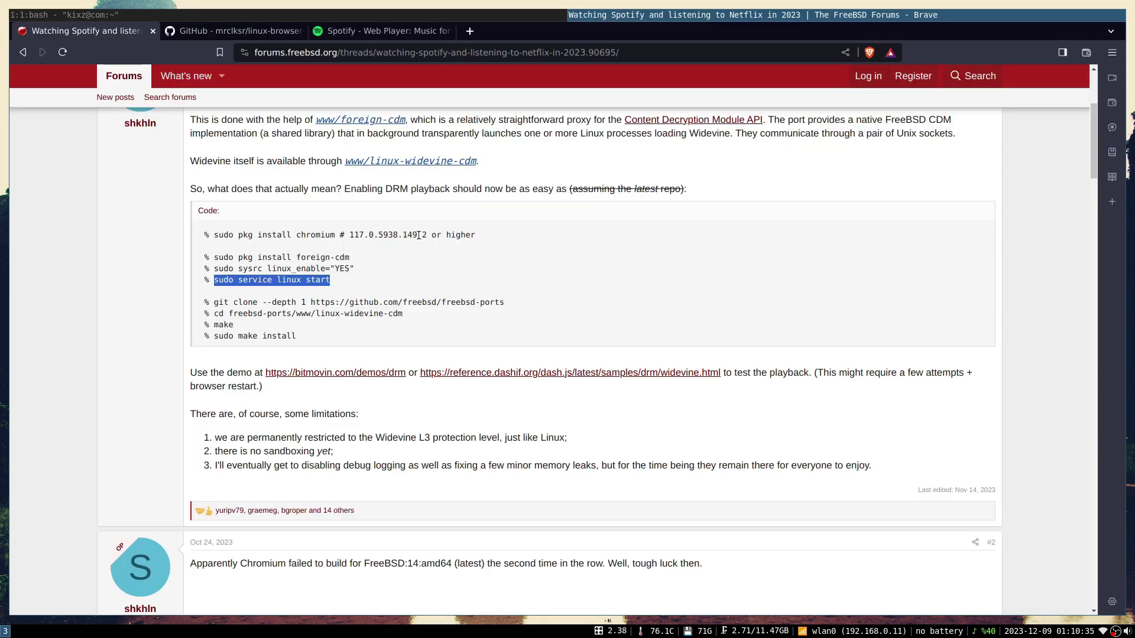
pyautogui.scroll(-2, 145, 317)
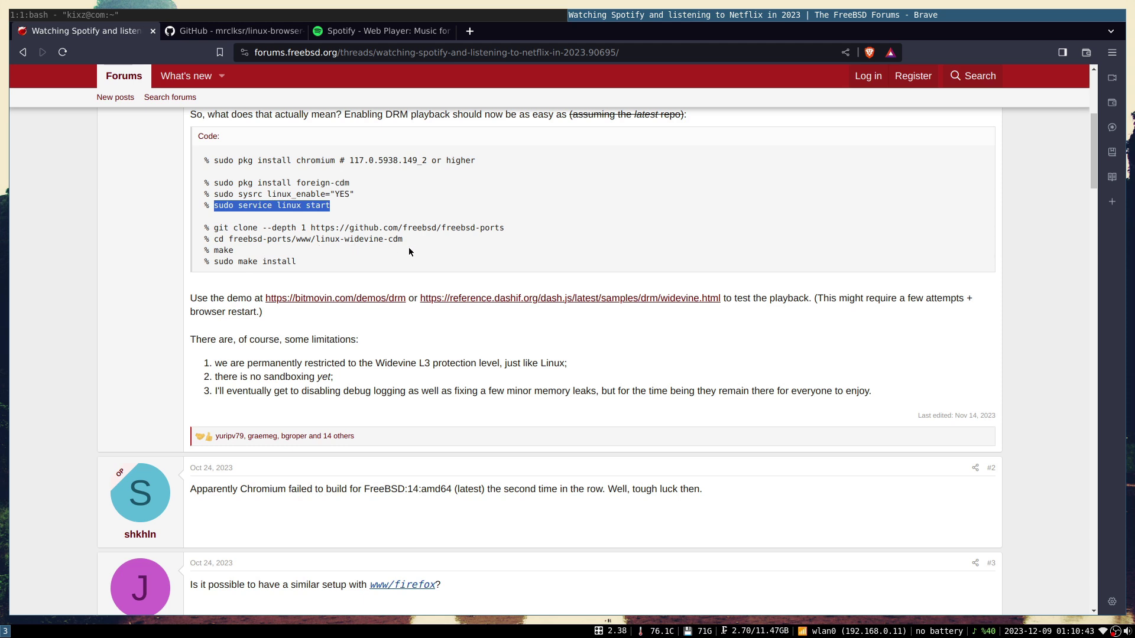
pyautogui.moveTo(402, 239); pyautogui.dragTo(315, 240)
# - Clear the terminal, change into /tmp and list its contents
pyautogui.click(120, 269)
pyautogui.scroll(1, 118, 270)
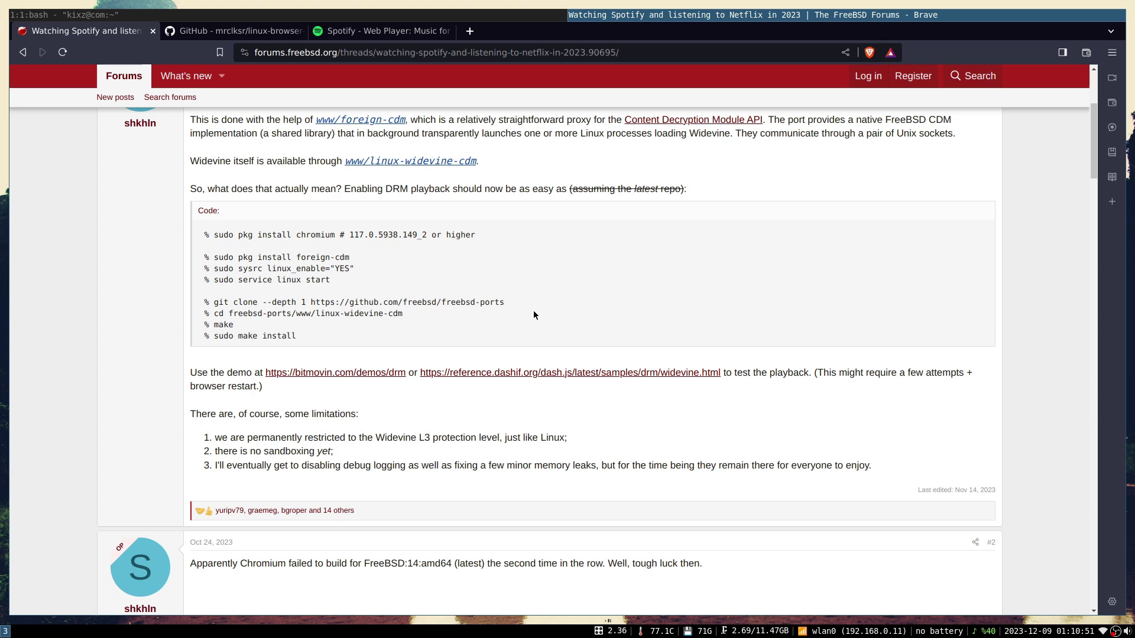
pyautogui.press('super+Left')
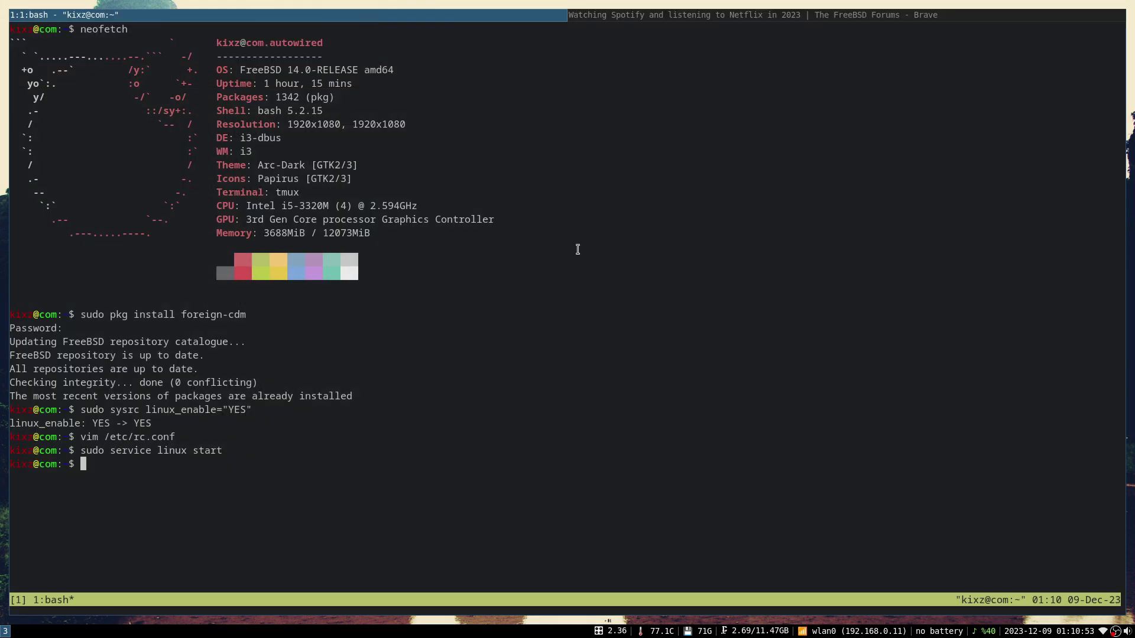
pyautogui.hotkey('ctrl', 'l')
pyautogui.write('cd /')
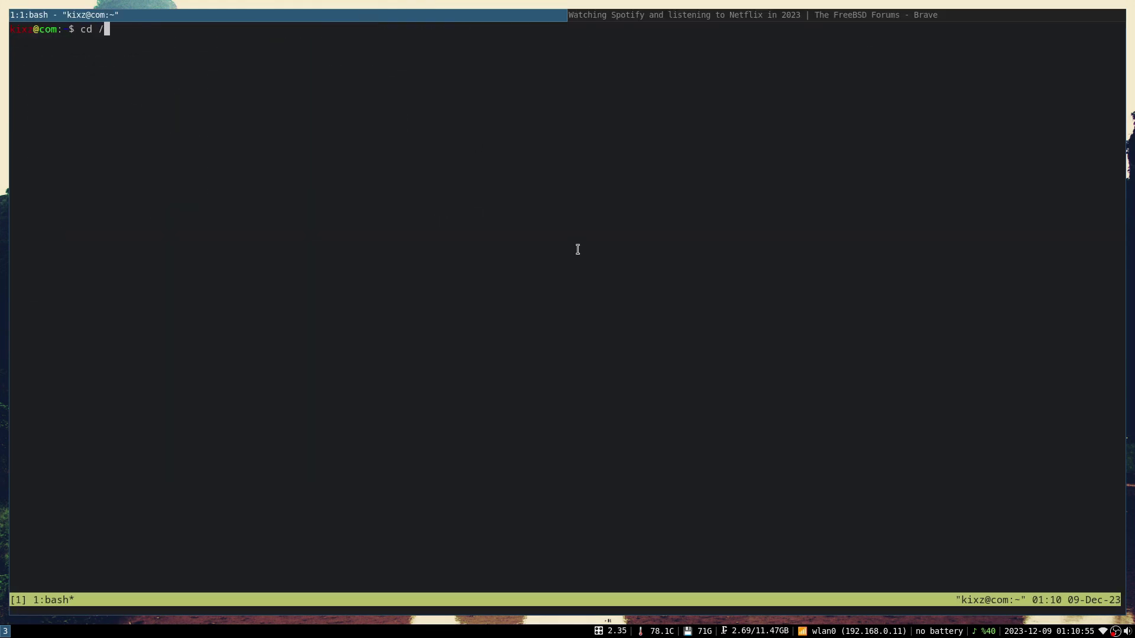
pyautogui.write('tmp/')
pyautogui.press('Return')
pyautogui.write('ls')
pyautogui.press('Return')
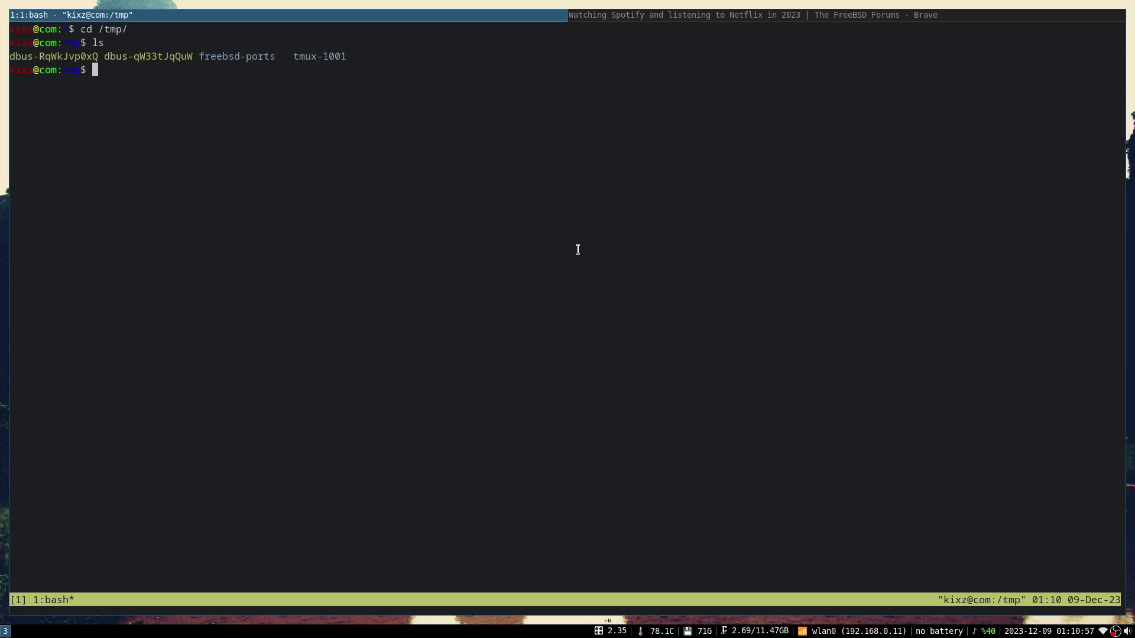
# - Change into freebsd-ports/www/linux-widevine-cdm using Tab completion
pyautogui.write('cd fre')
pyautogui.press('Tab')
pyautogui.press('Return')
pyautogui.write('cd ww')
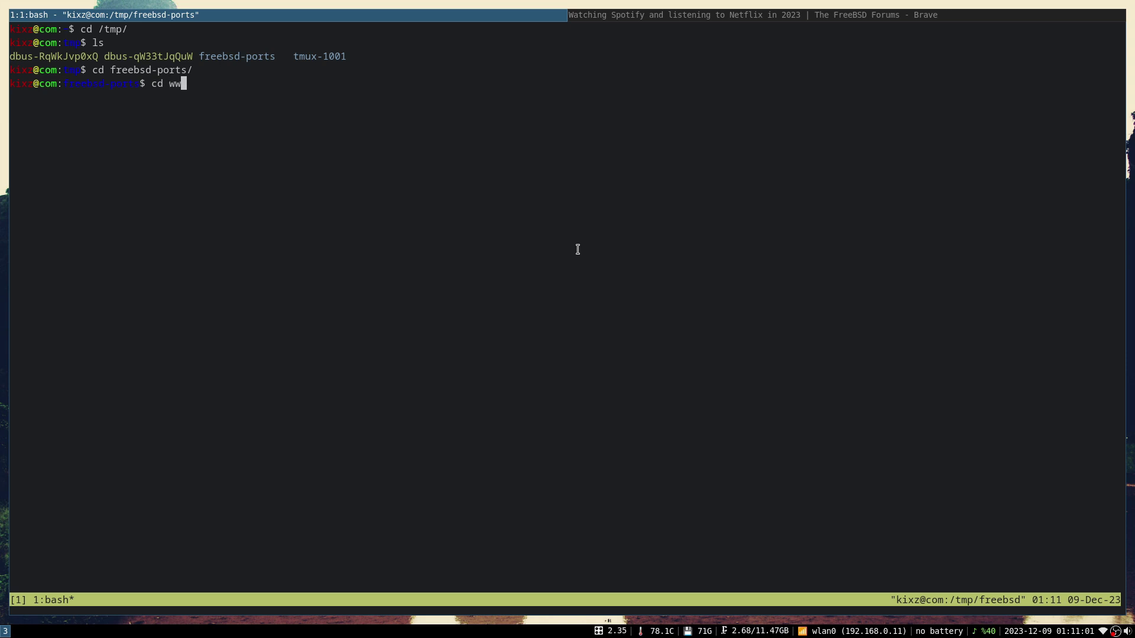
pyautogui.press('Tab')
pyautogui.press('Return')
pyautogui.write('cd linux-wi')
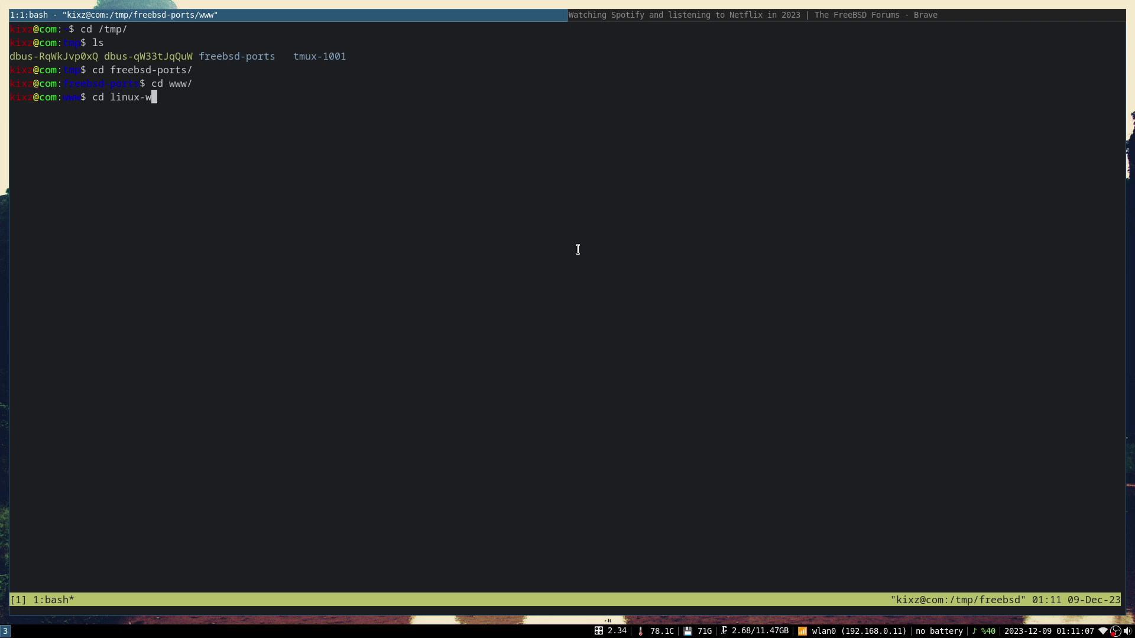
pyautogui.press('Tab')
pyautogui.press('Return')
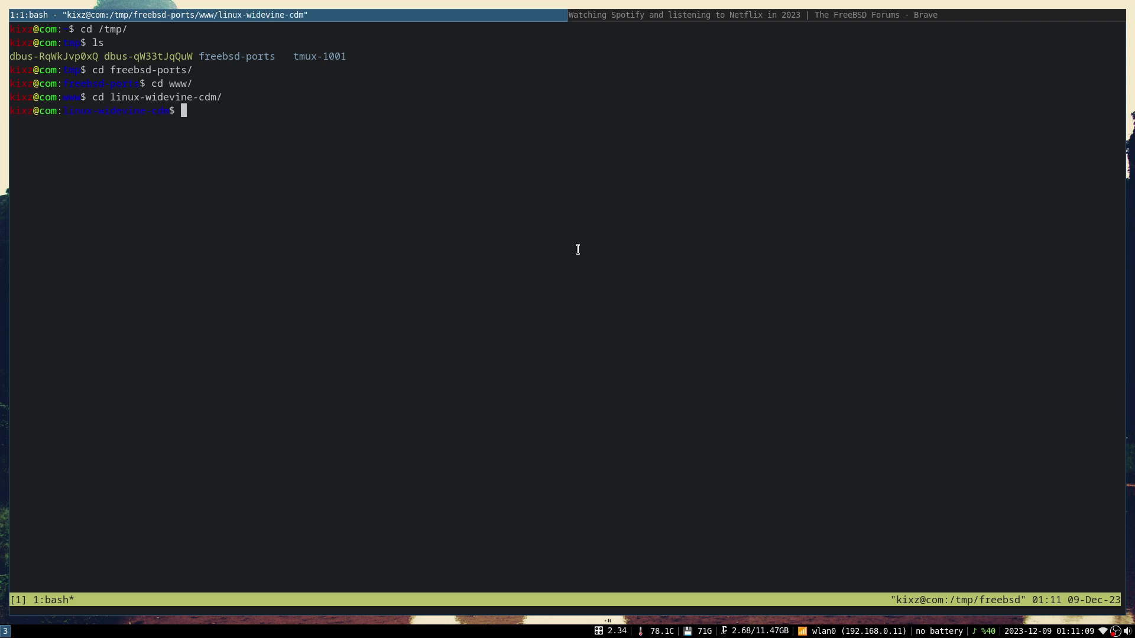
# - Build the Widevine CDM port with make and install it with sudo make install
pyautogui.write('make')
pyautogui.press('Return')
pyautogui.write('sudo make install')
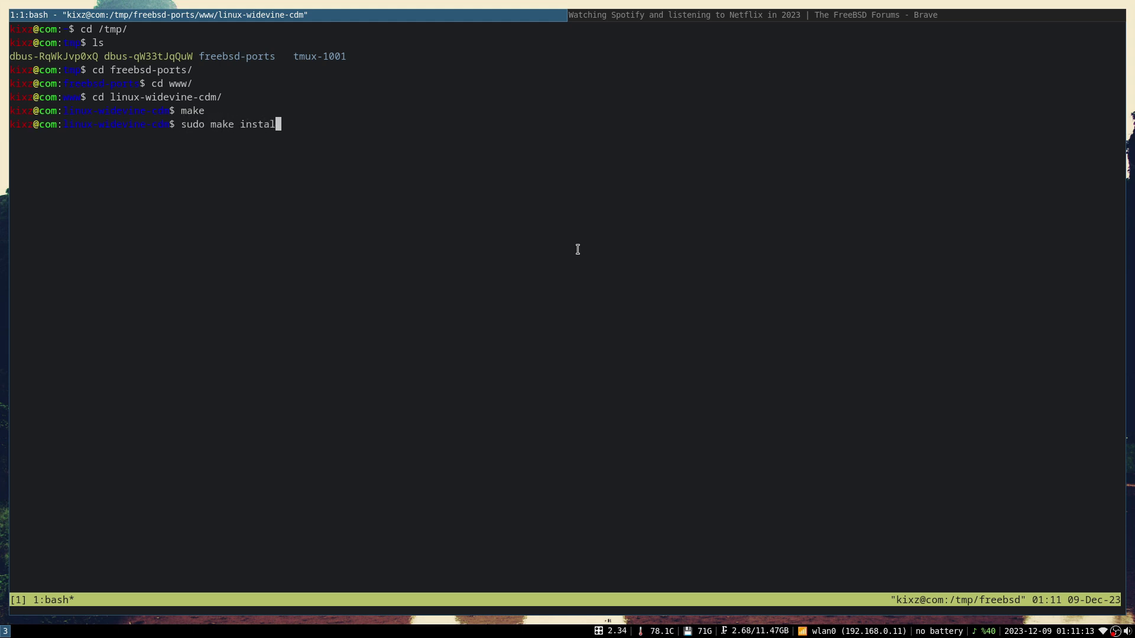
pyautogui.press('Return')
# - Copy the forum thread's URL and paste it into a new vim buffer
pyautogui.click(638, 21)
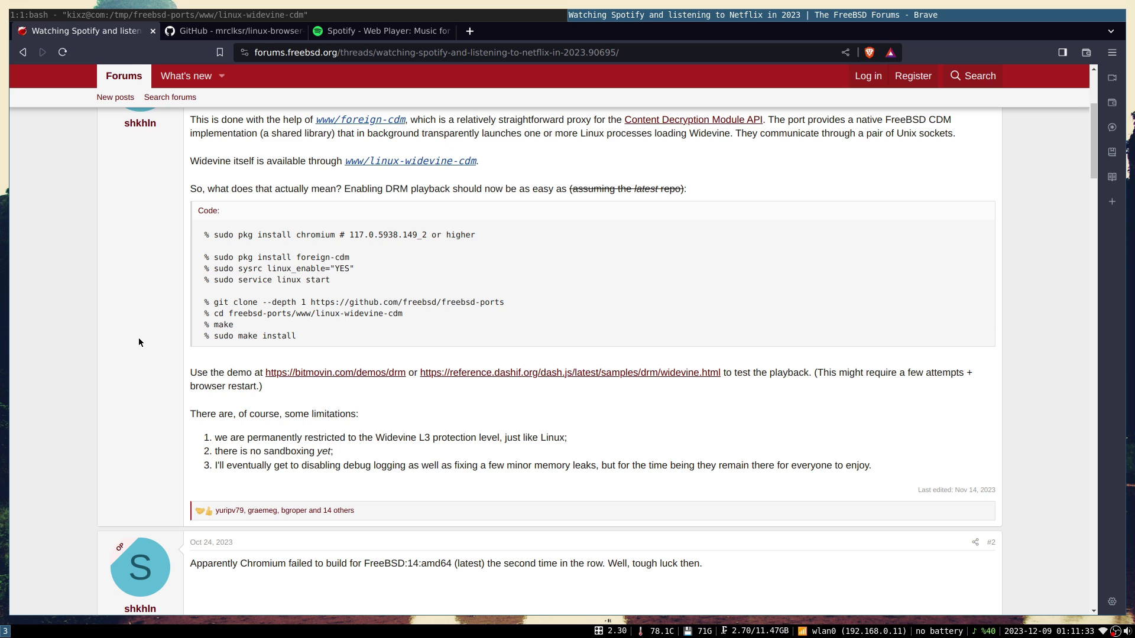
pyautogui.scroll(-1, 139, 341)
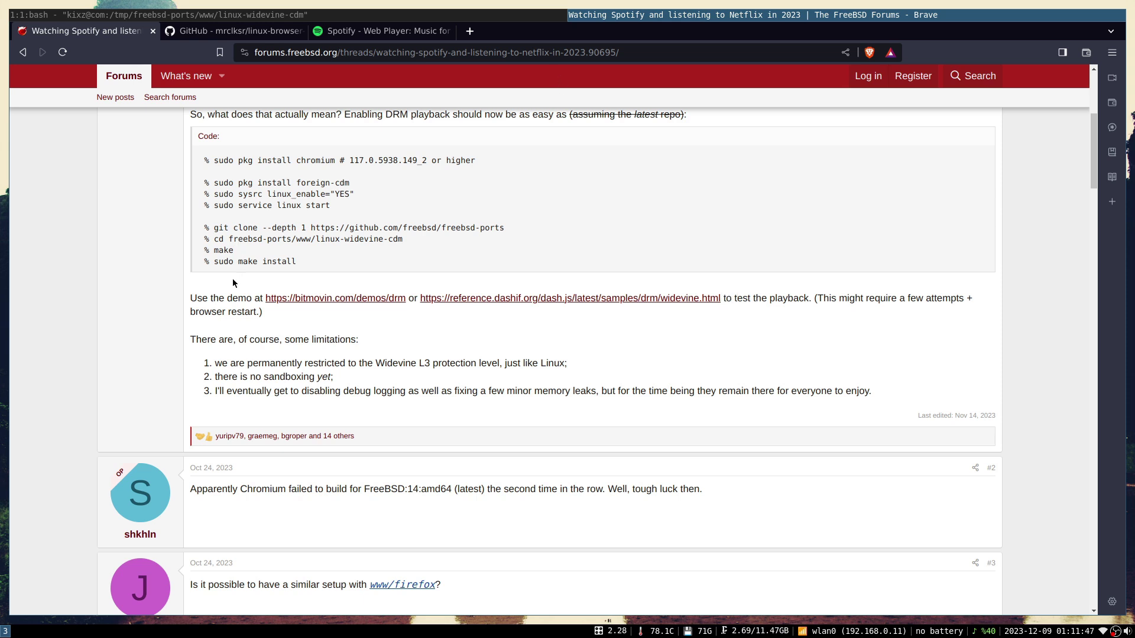
pyautogui.click(299, 52)
pyautogui.rightClick(300, 52)
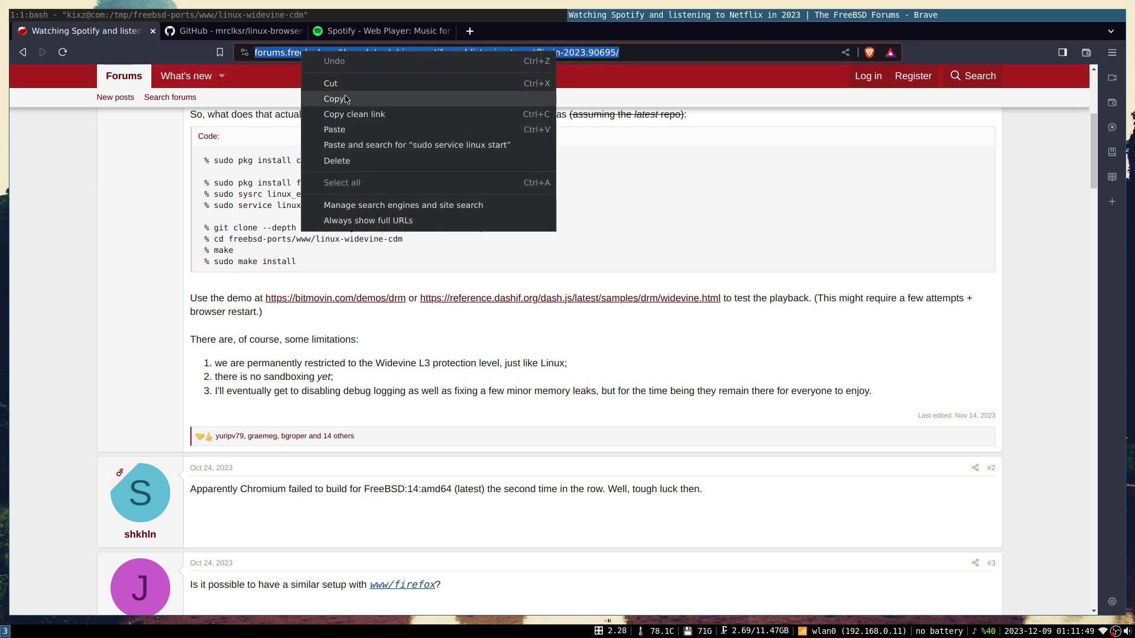
pyautogui.click(320, 96)
pyautogui.click(350, 17)
pyautogui.write('vim')
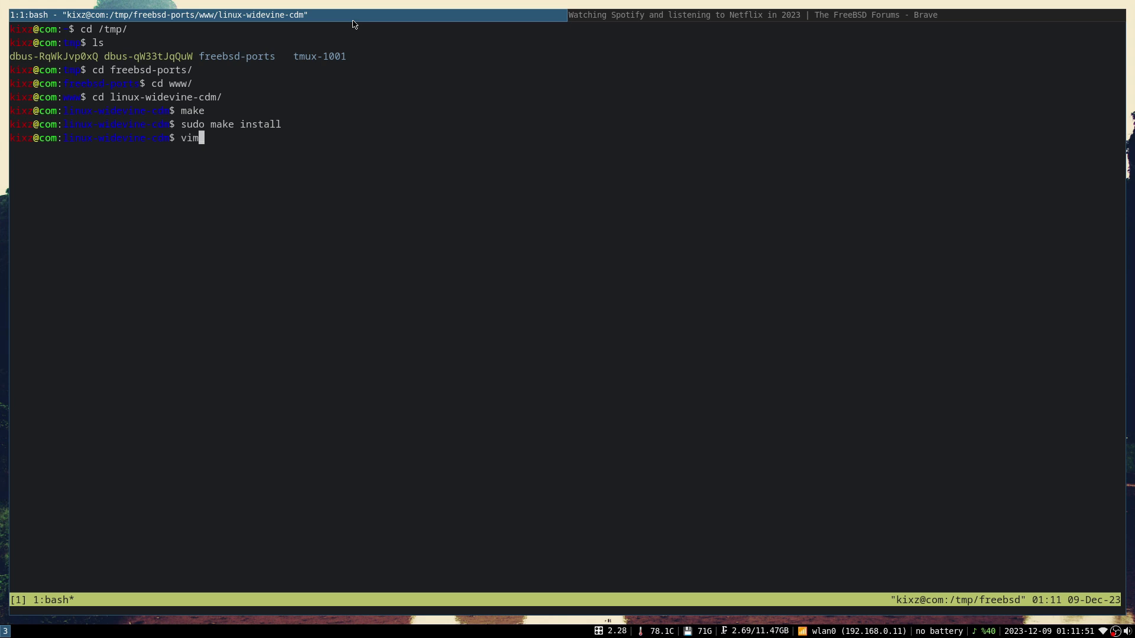
pyautogui.press('Return')
pyautogui.press('i')
pyautogui.hotkey('ctrl', 'shift', 'v')
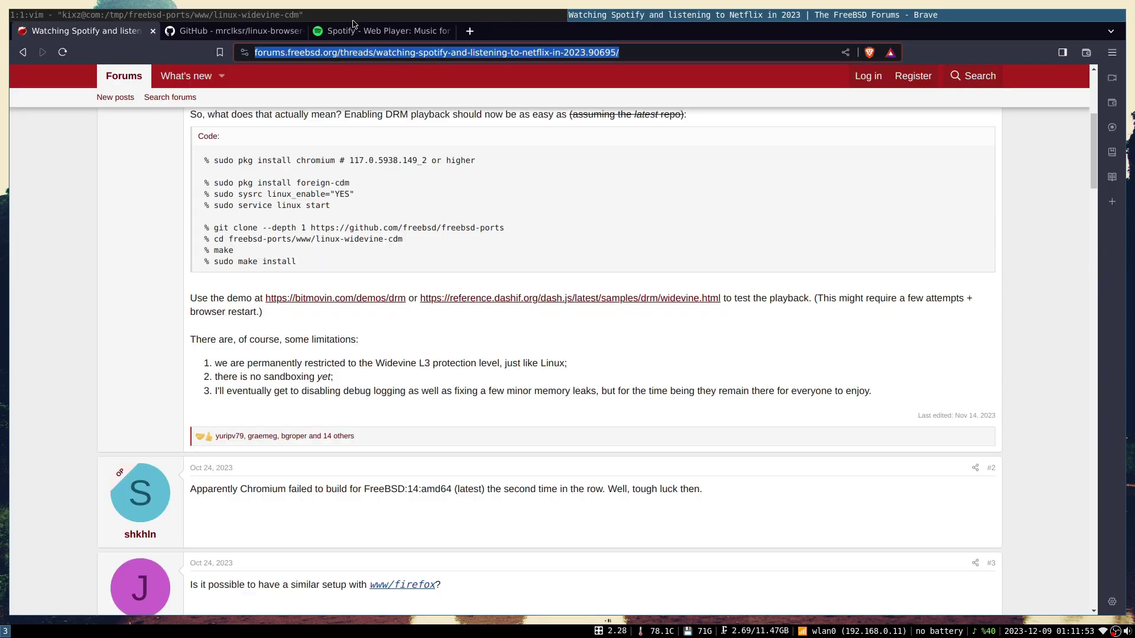
# - Close the Brave window with all three of its tabs
pyautogui.click(496, 279)
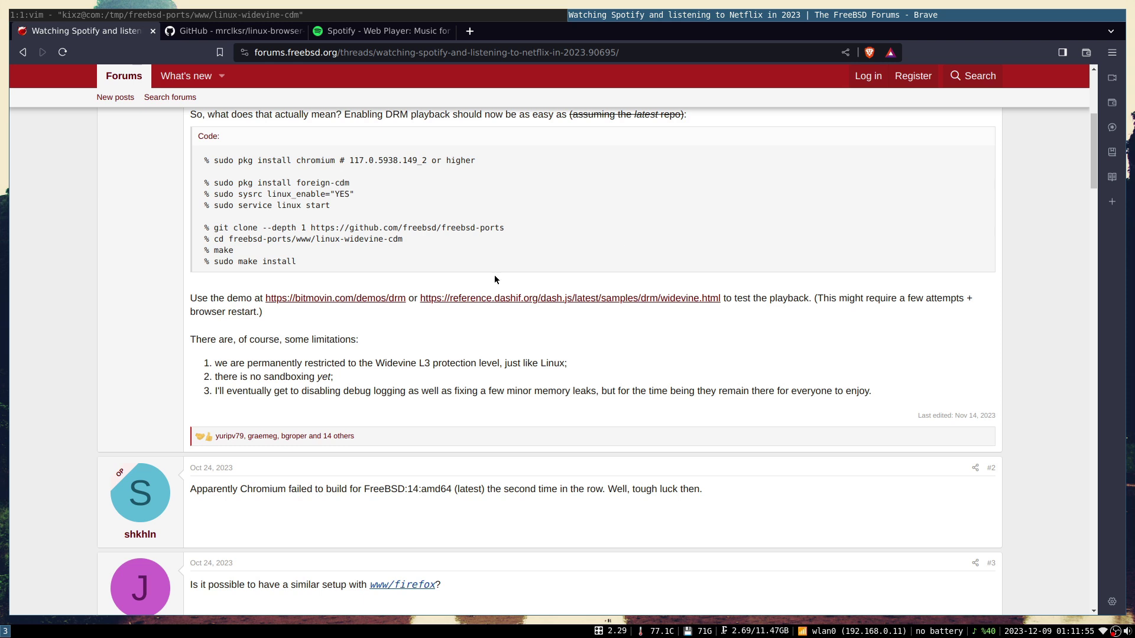
pyautogui.hotkey('ctrl', 'shift', 'w')
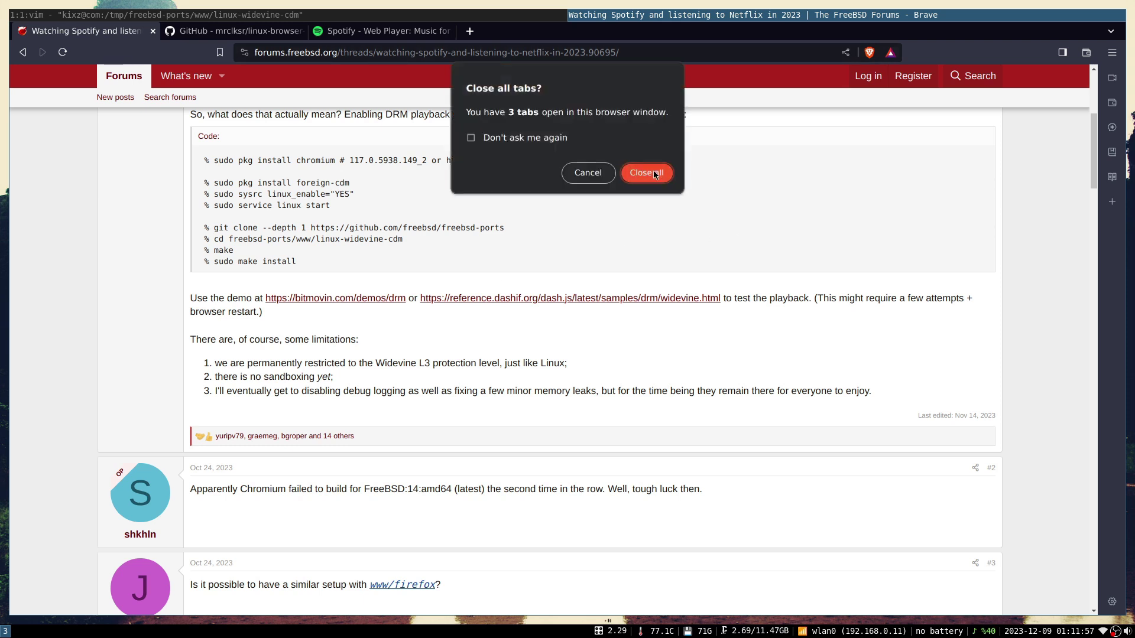
pyautogui.click(654, 171)
# - Launch Chromium from the launcher by searching 'chro'
pyautogui.press('super+d')
pyautogui.write('chro')
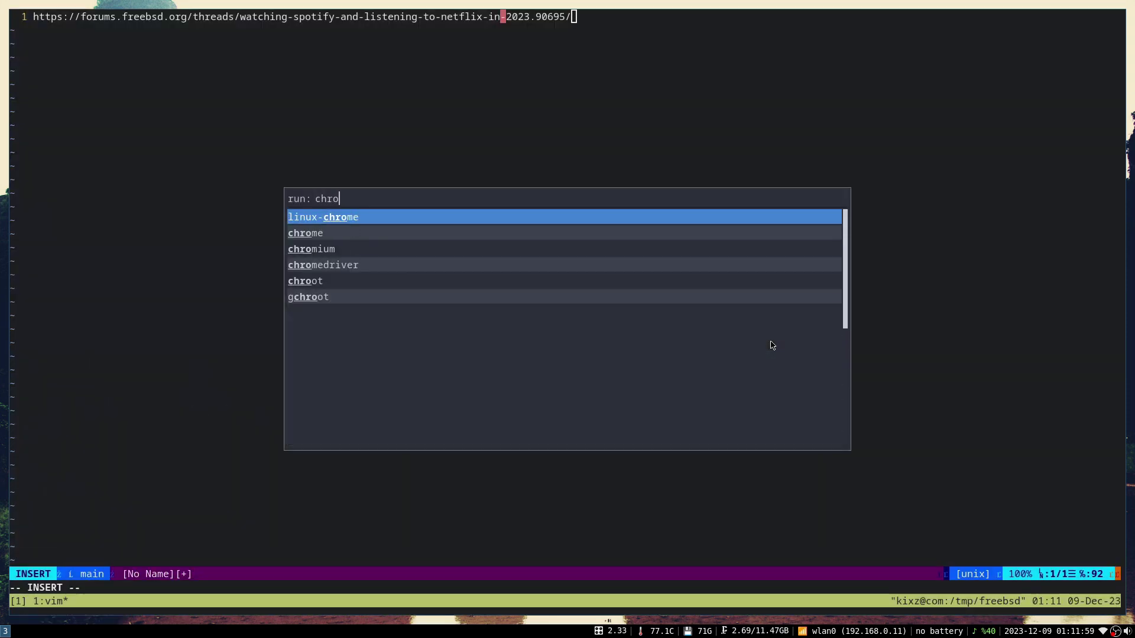
pyautogui.press('Down')
pyautogui.press('Down')
pyautogui.press('Return')
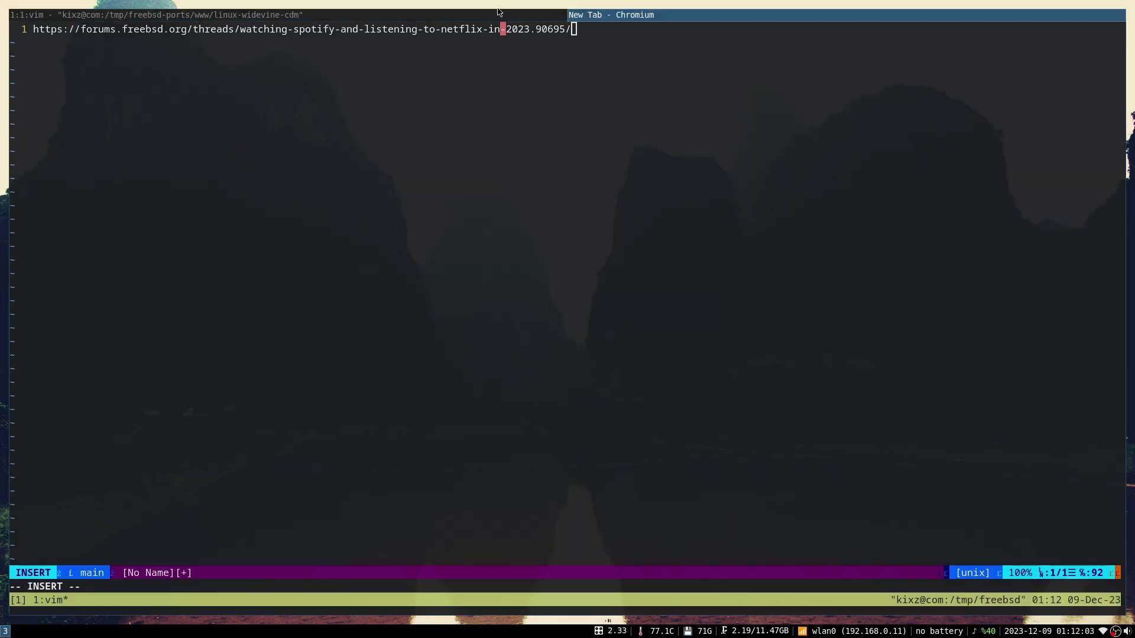
# - Yank the forum URL line in vim and load the thread in Chromium
pyautogui.write('V')
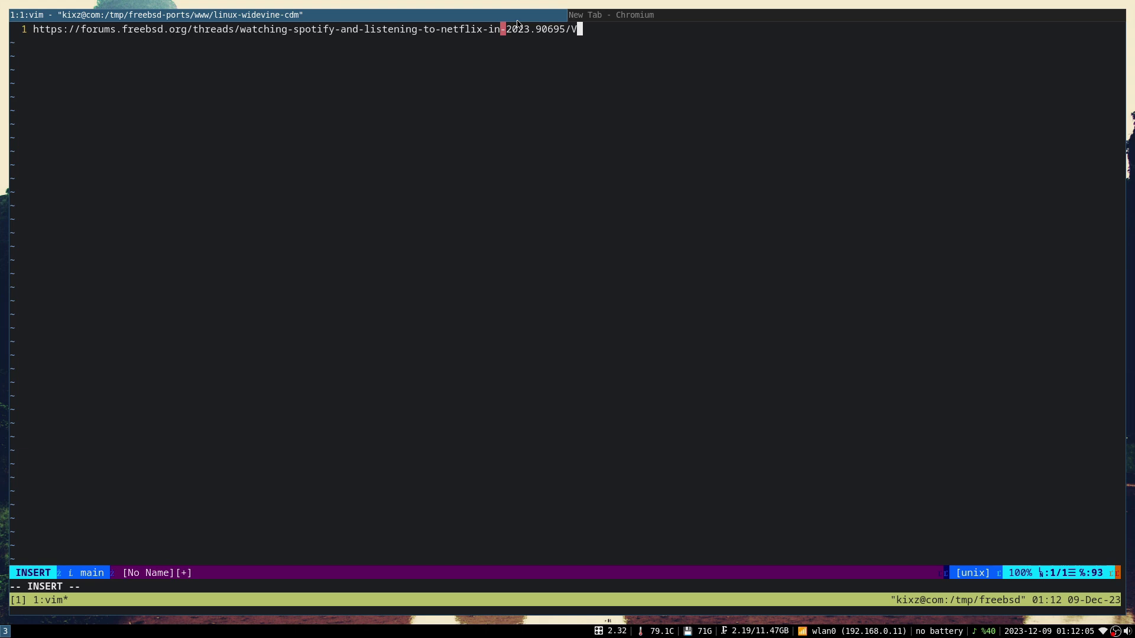
pyautogui.press('BackSpace')
pyautogui.press('Escape')
pyautogui.hotkey('shift', 'v')
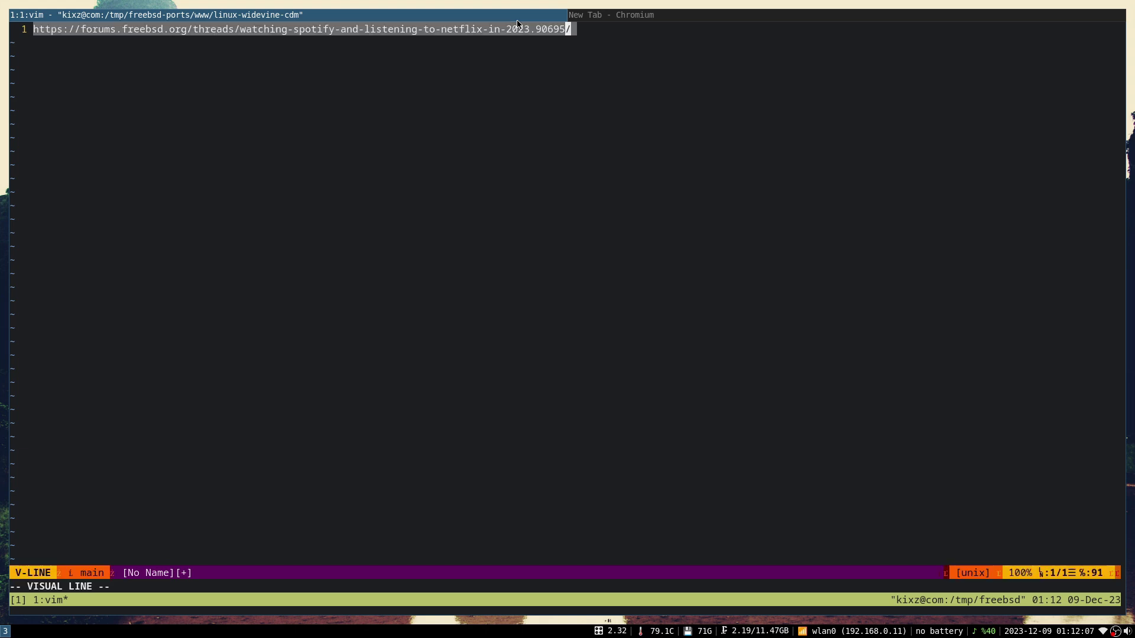
pyautogui.press('y')
pyautogui.press('super+Right')
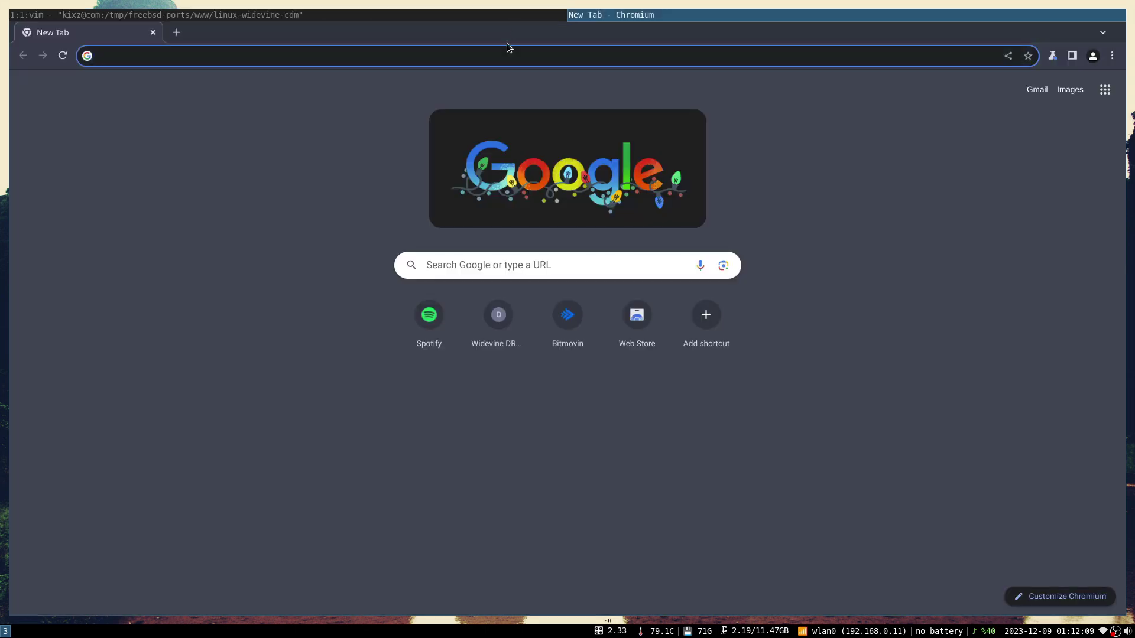
pyautogui.hotkey('ctrl', 'v')
pyautogui.press('Return')
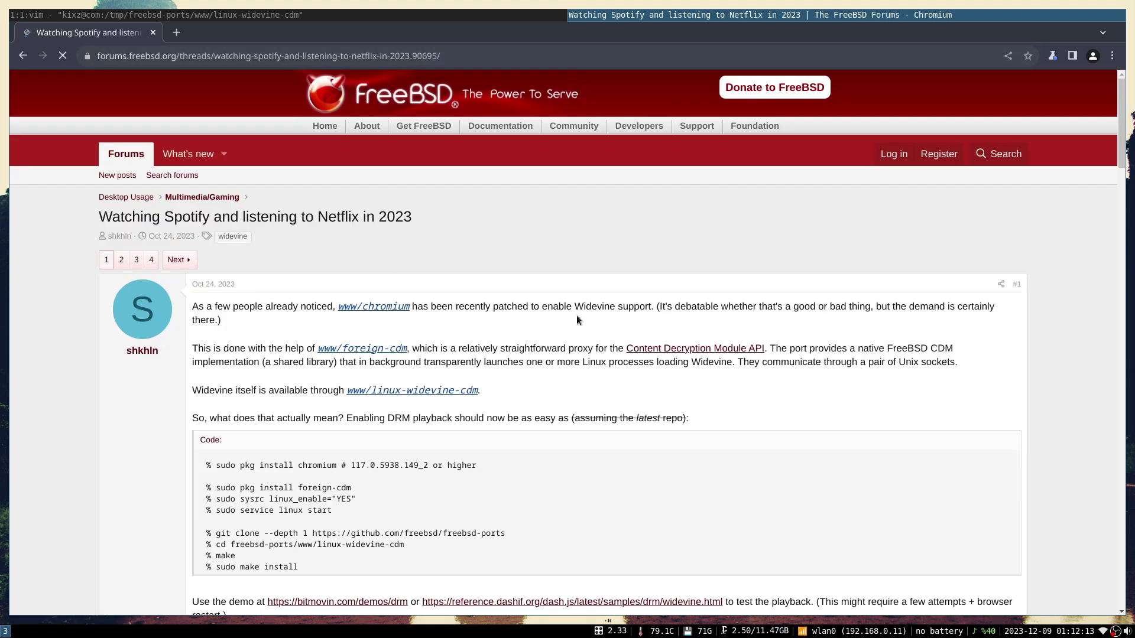
# - Accept the cookie notice and open the Bitmovin and dash.js DRM demos in new tabs
pyautogui.scroll(-5, 605, 324)
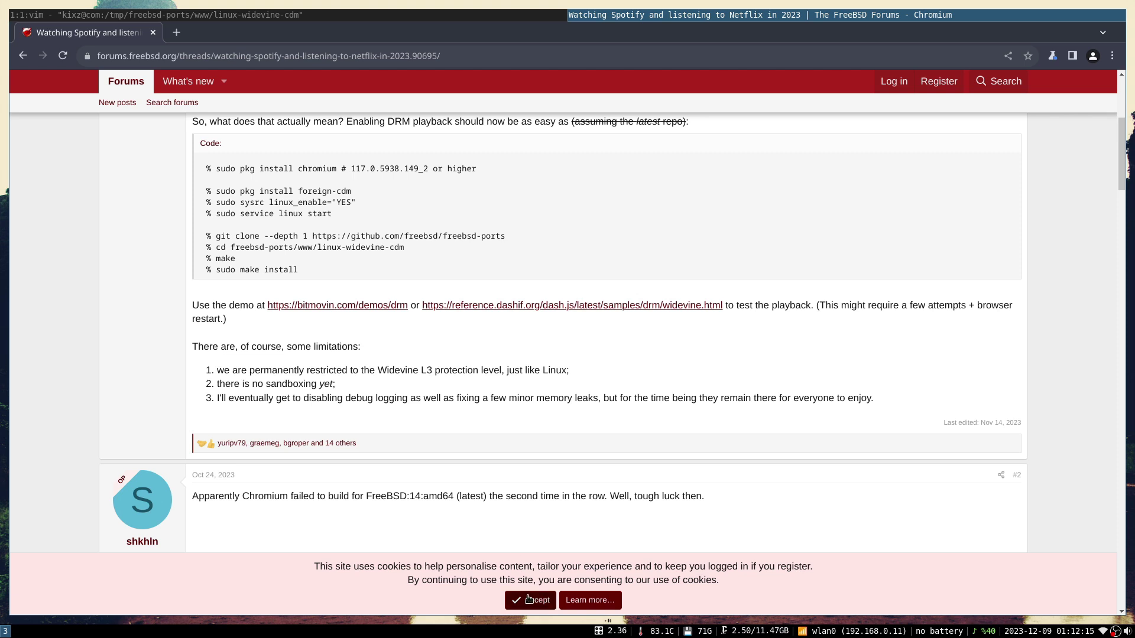
pyautogui.click(530, 600)
pyautogui.rightClick(371, 308)
pyautogui.click(392, 316)
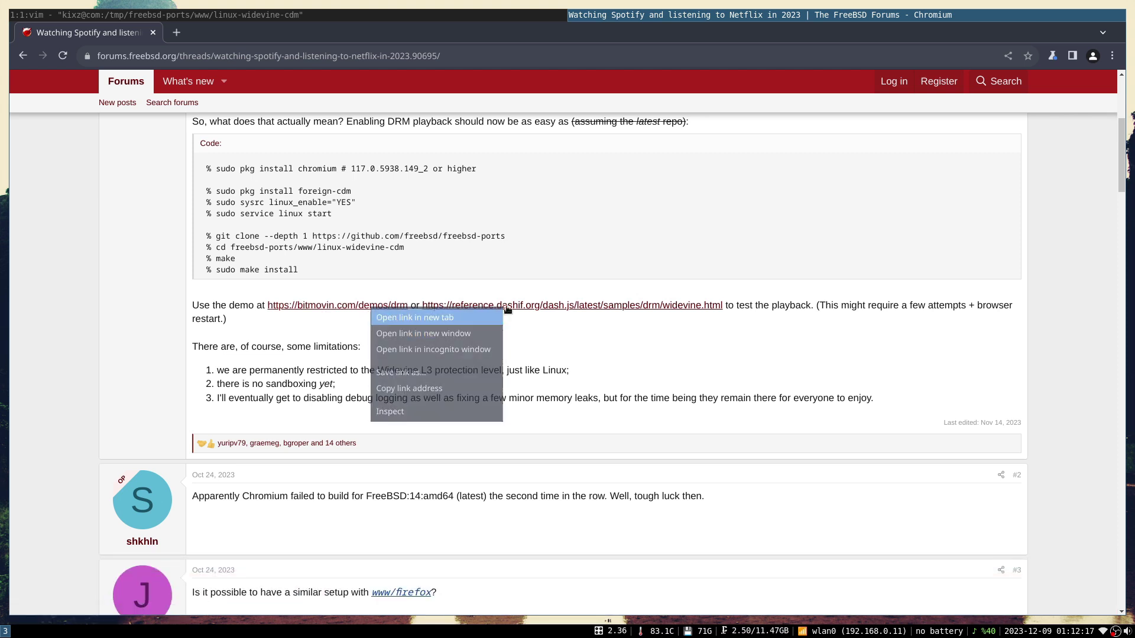
pyautogui.rightClick(509, 306)
pyautogui.click(526, 315)
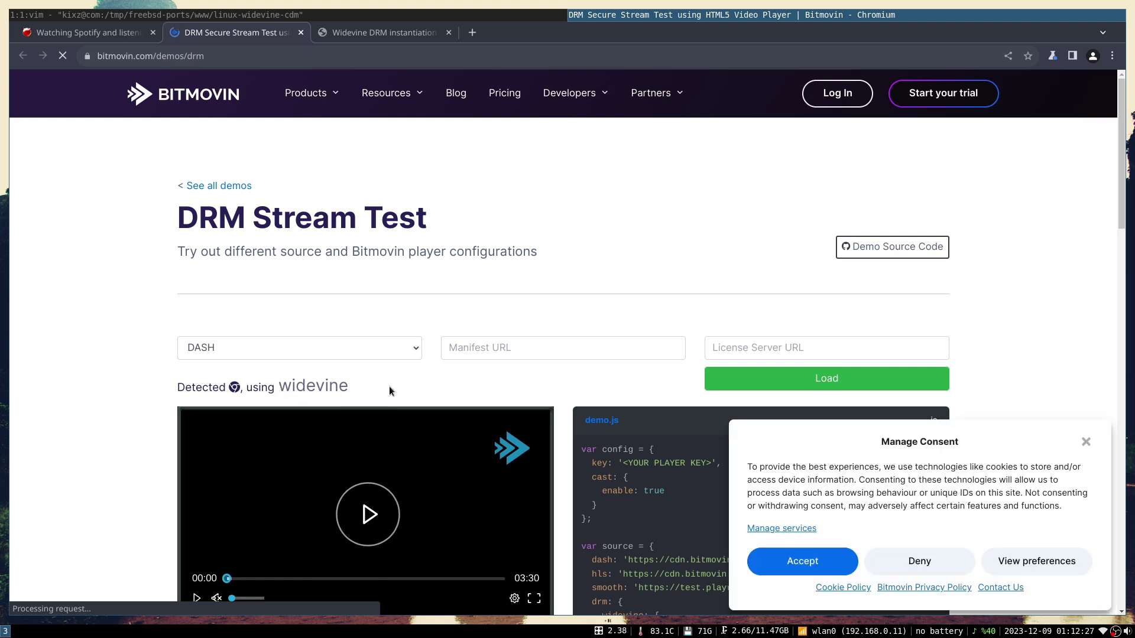
# - Confirm the Bitmovin demo reports 'Detected using widevine', then close that tab
pyautogui.scroll(-3, 160, 400)
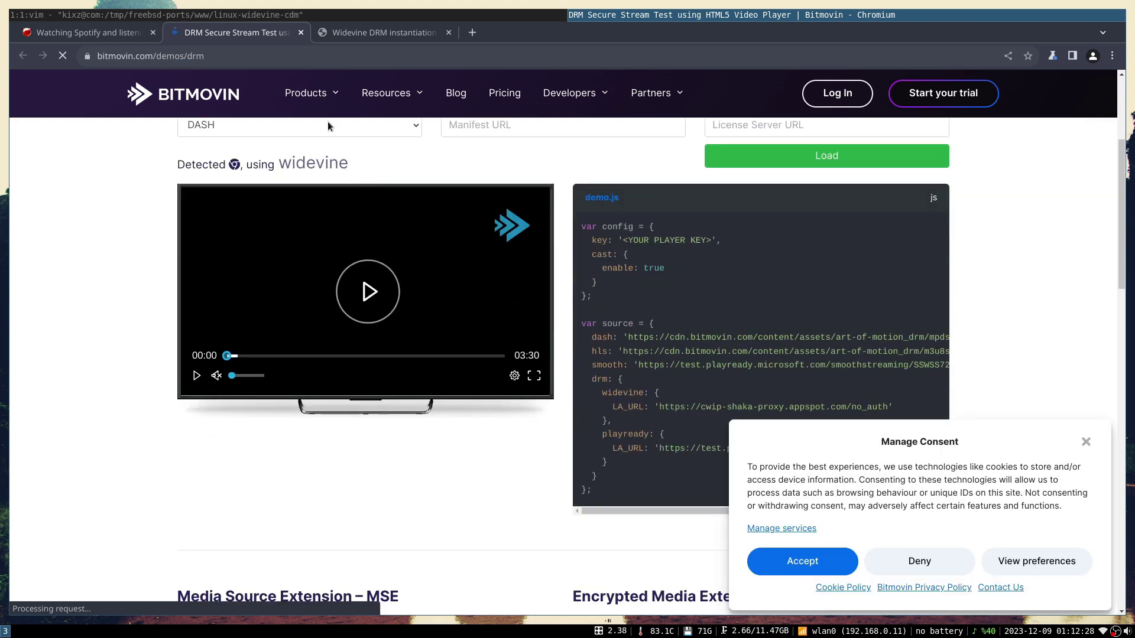
pyautogui.click(248, 166)
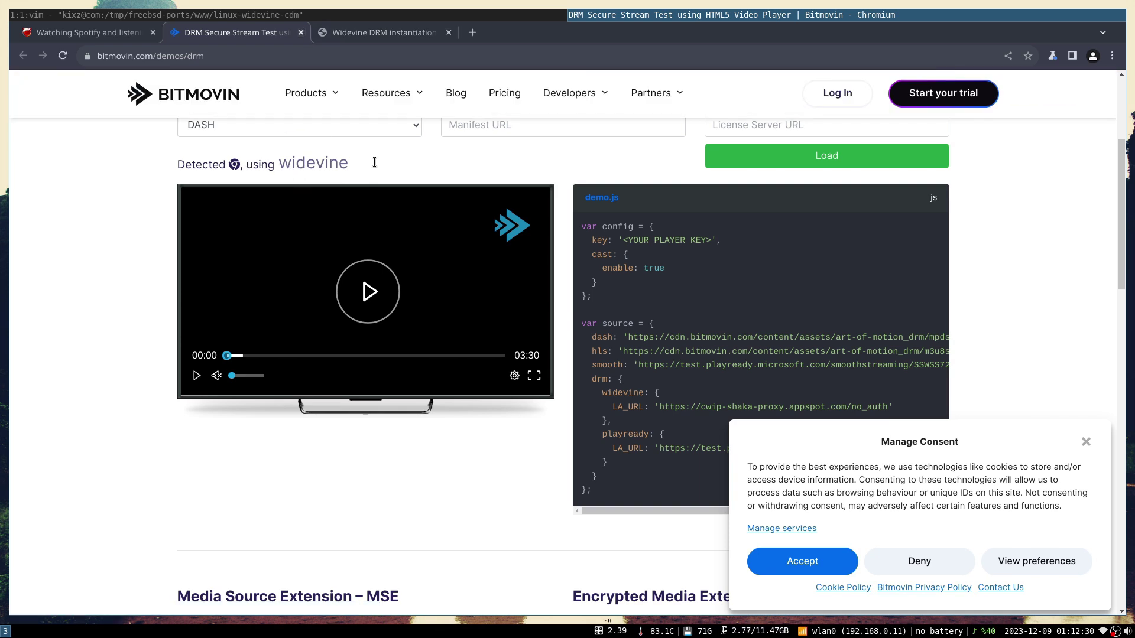
pyautogui.keyDown('shift'); pyautogui.click(373, 165); pyautogui.keyUp('shift')
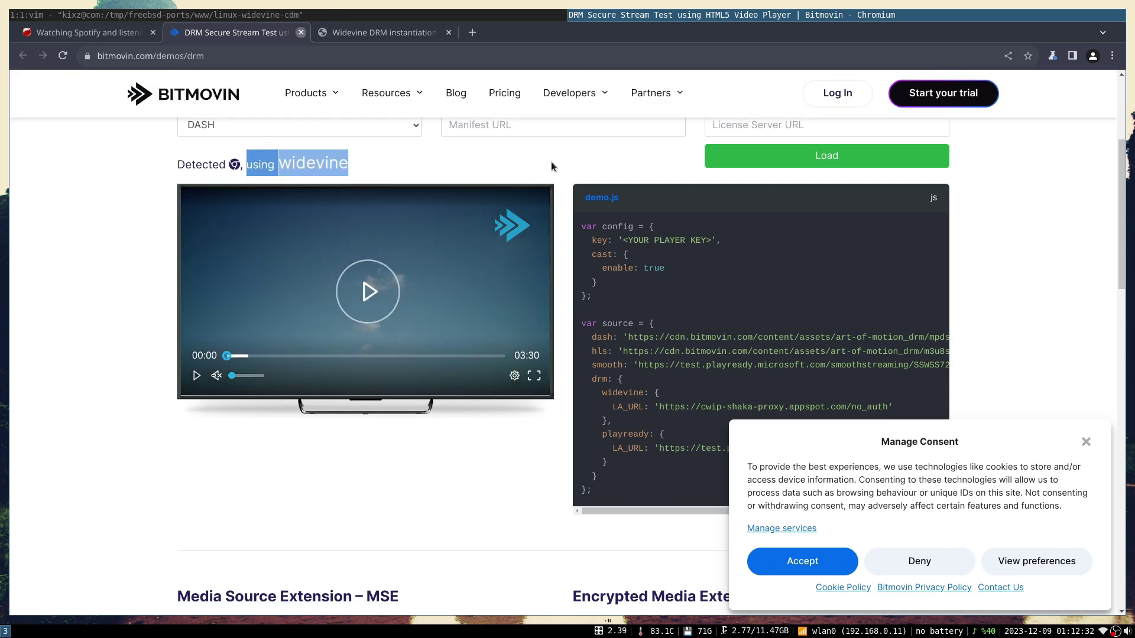
pyautogui.hotkey('ctrl', 'Tab')
pyautogui.hotkey('ctrl', 'shift', 'Tab')
pyautogui.hotkey('ctrl', 'w')
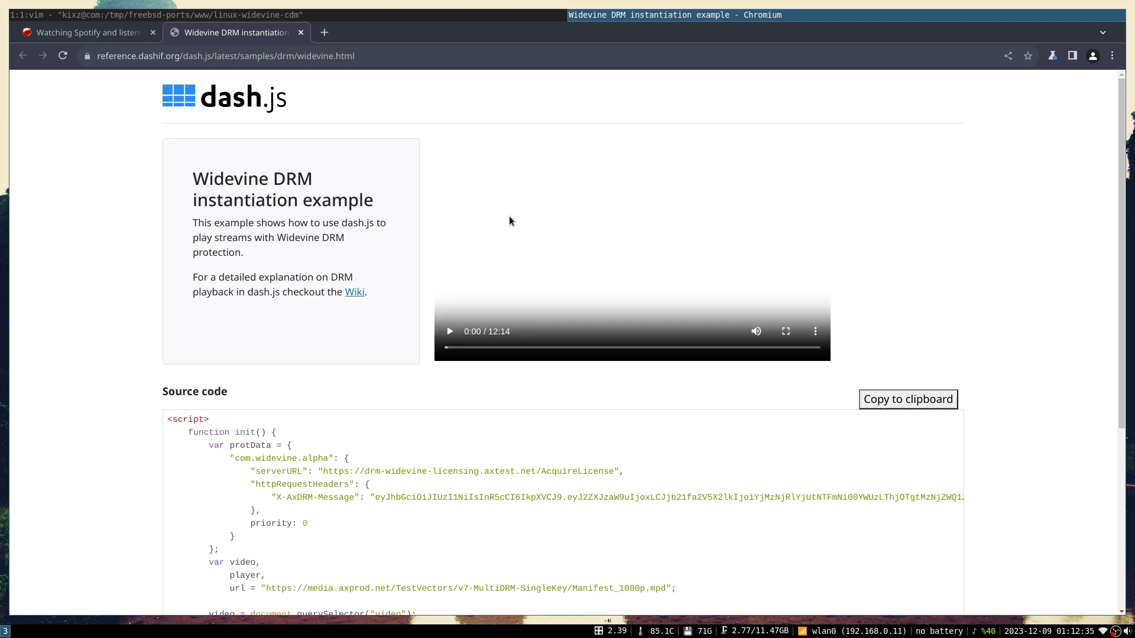
# - Play the Widevine-protected dash.js video, skip ahead to about 0:39, and pause near 0:41
pyautogui.press('space')
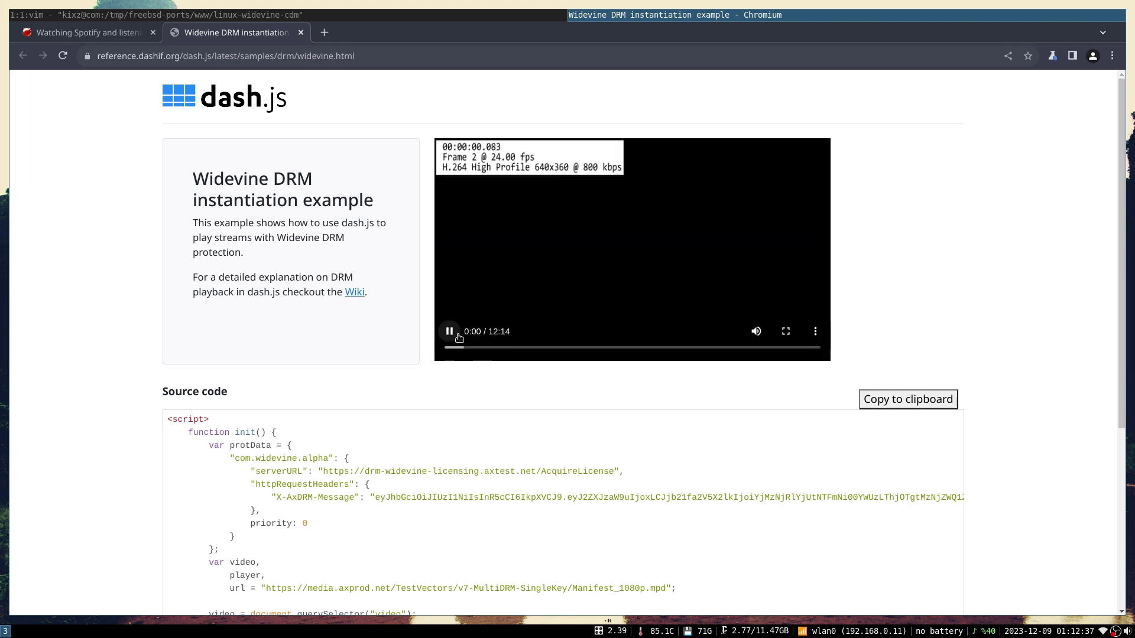
pyautogui.click(465, 350)
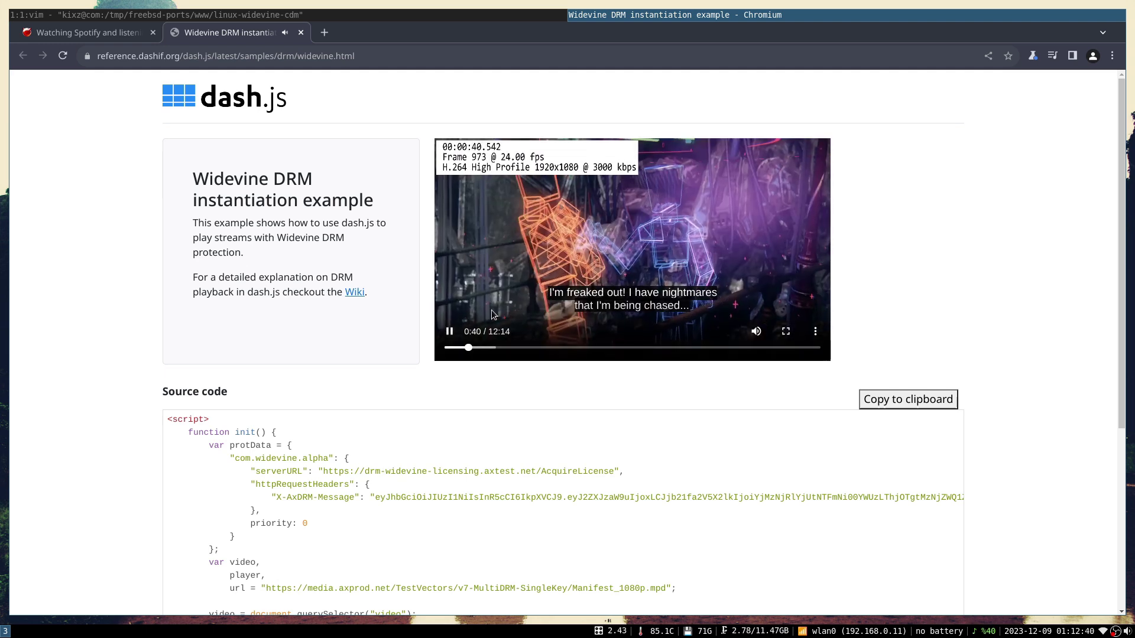
pyautogui.click(451, 332)
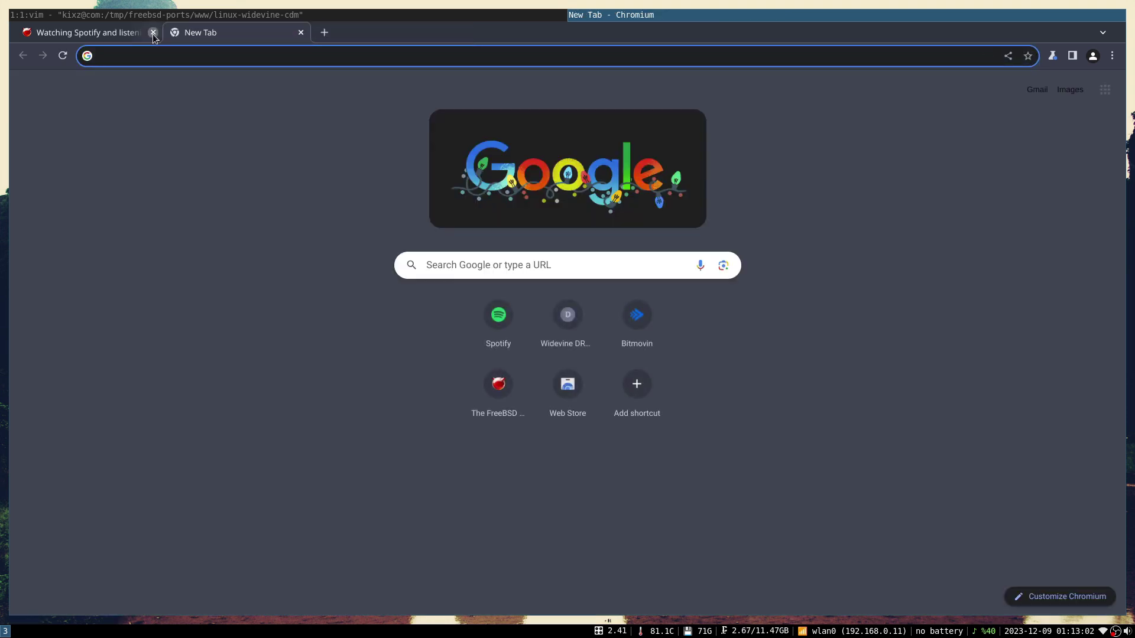
# - Close Chromium and copy the forum URL line in vim
pyautogui.click(153, 33)
pyautogui.press('super+Left')
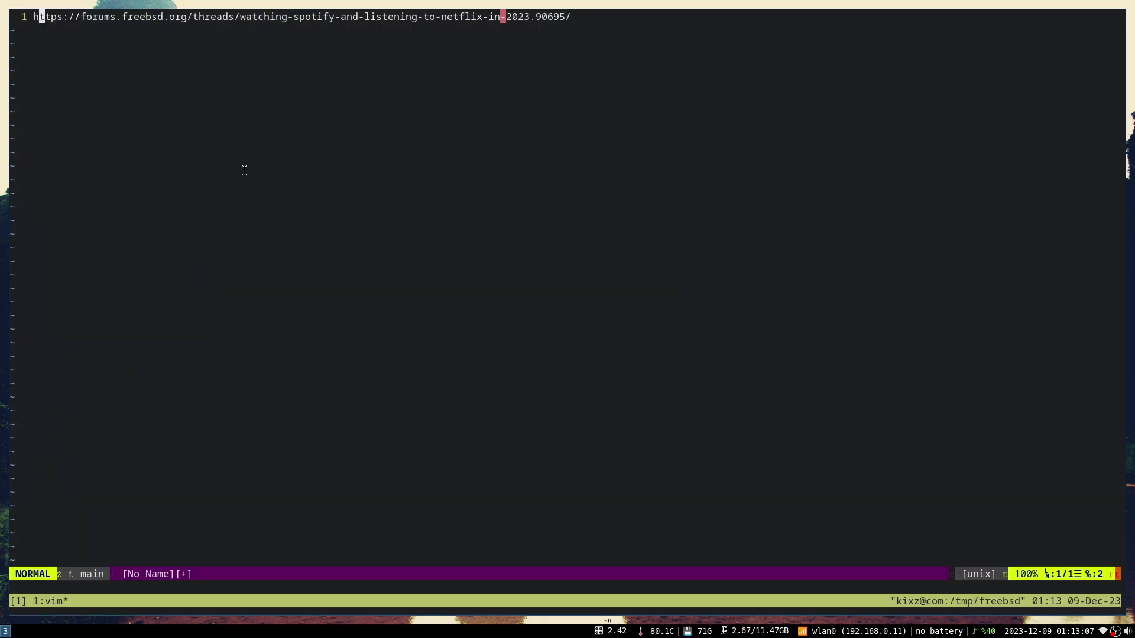
pyautogui.hotkey('shift', 'v')
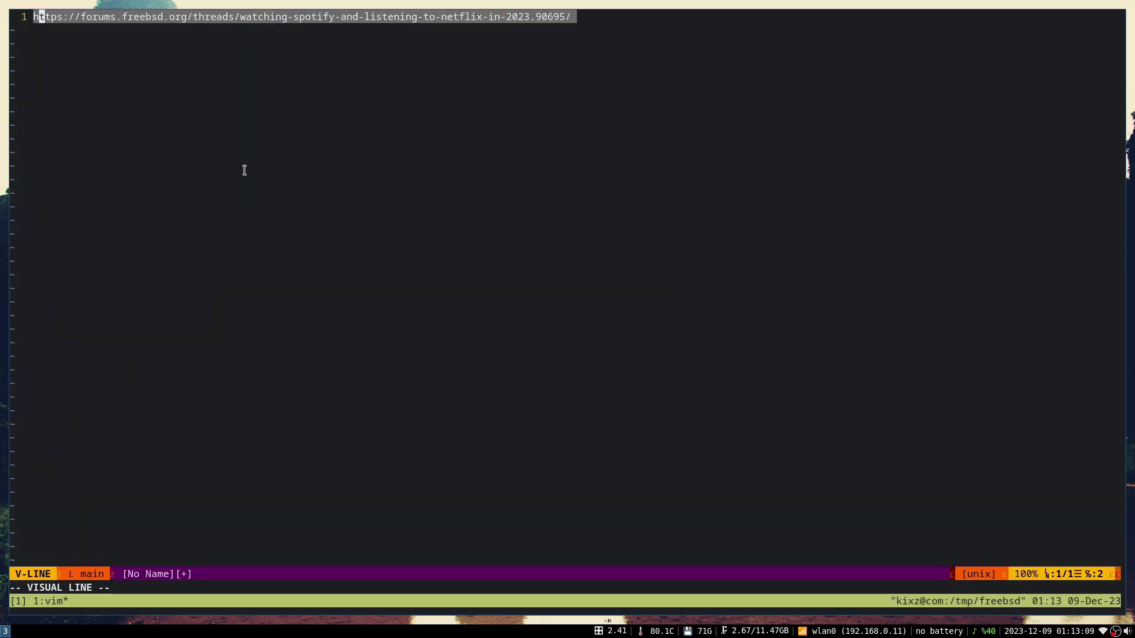
pyautogui.press('y')
# - Launch Brave from the launcher with 'brav' and scroll through the restored forum thread
pyautogui.press('super+d')
pyautogui.write('brav')
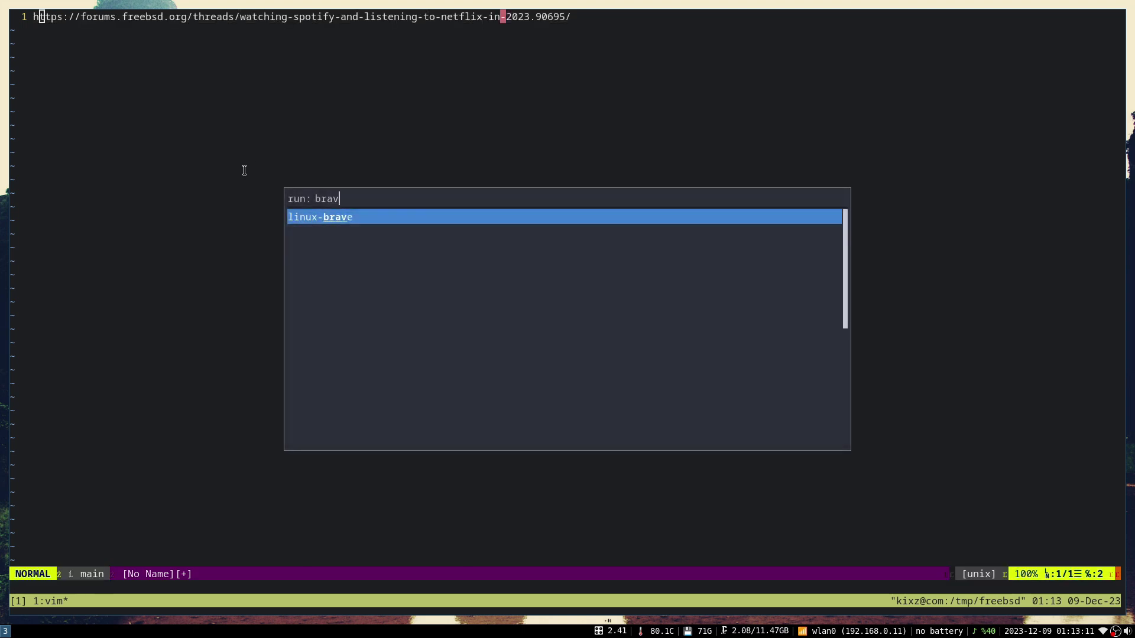
pyautogui.press('Return')
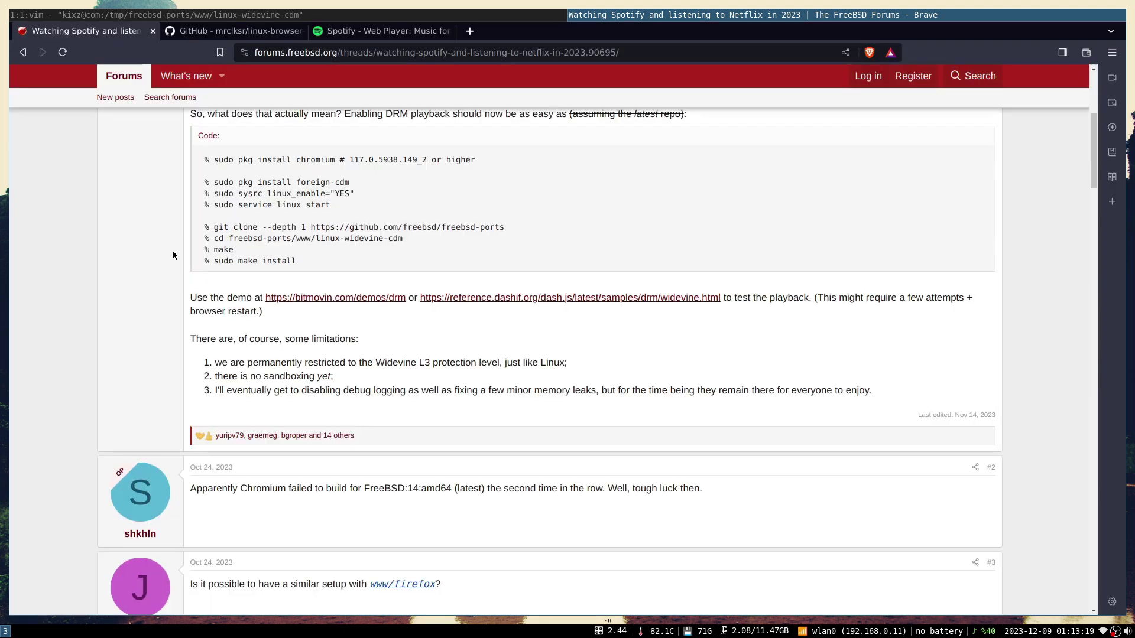
pyautogui.scroll(-1, 136, 268)
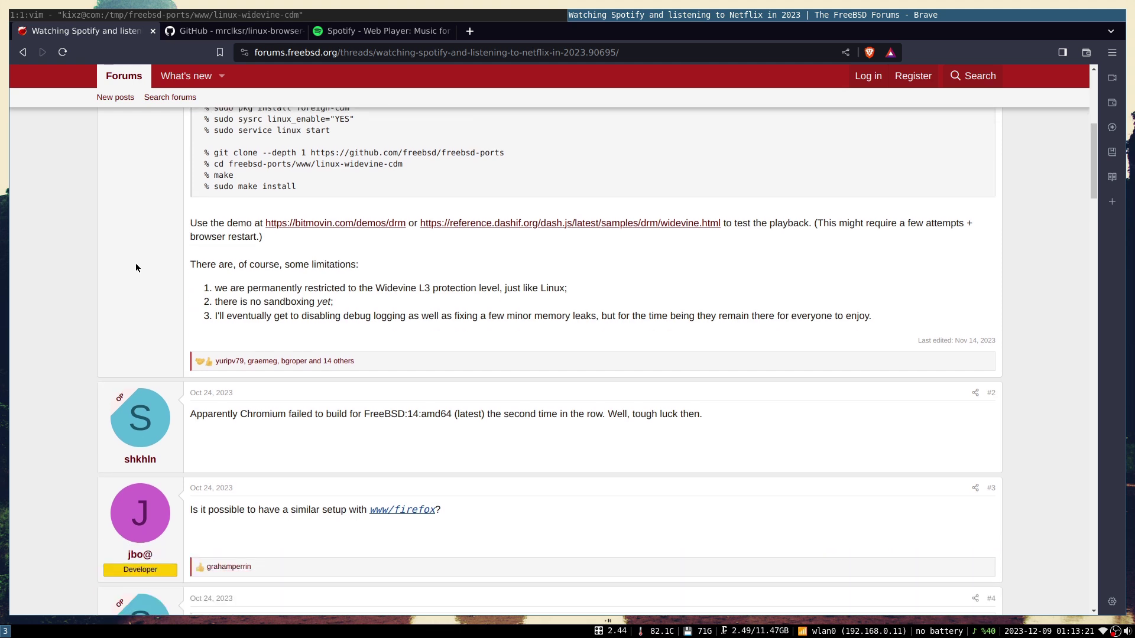
pyautogui.scroll(5, 136, 267)
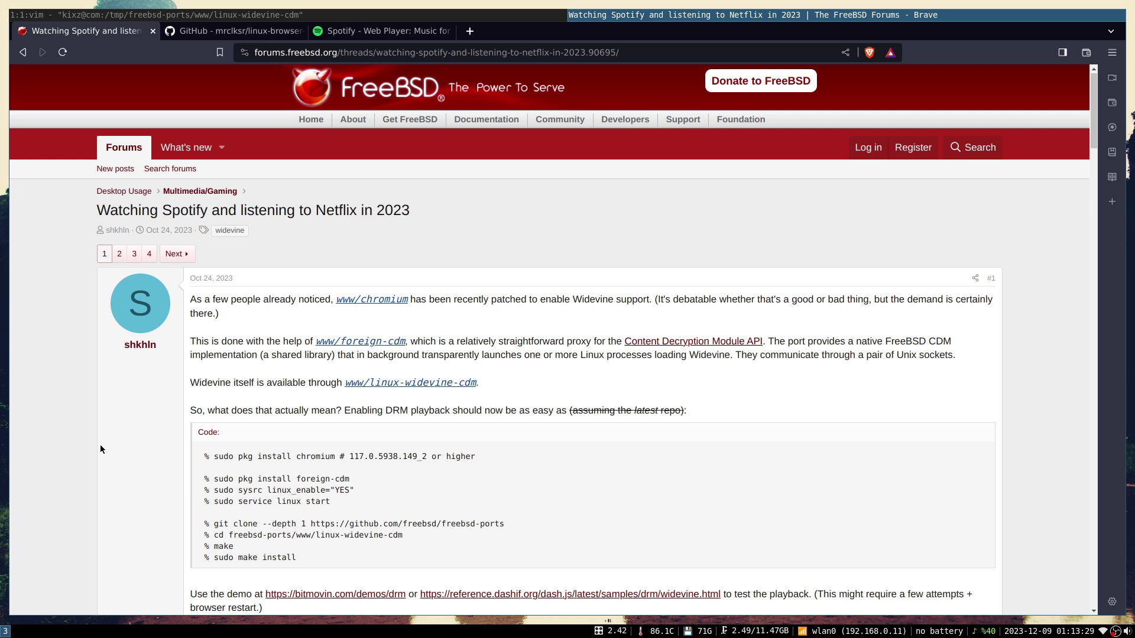
pyautogui.scroll(-1, 101, 449)
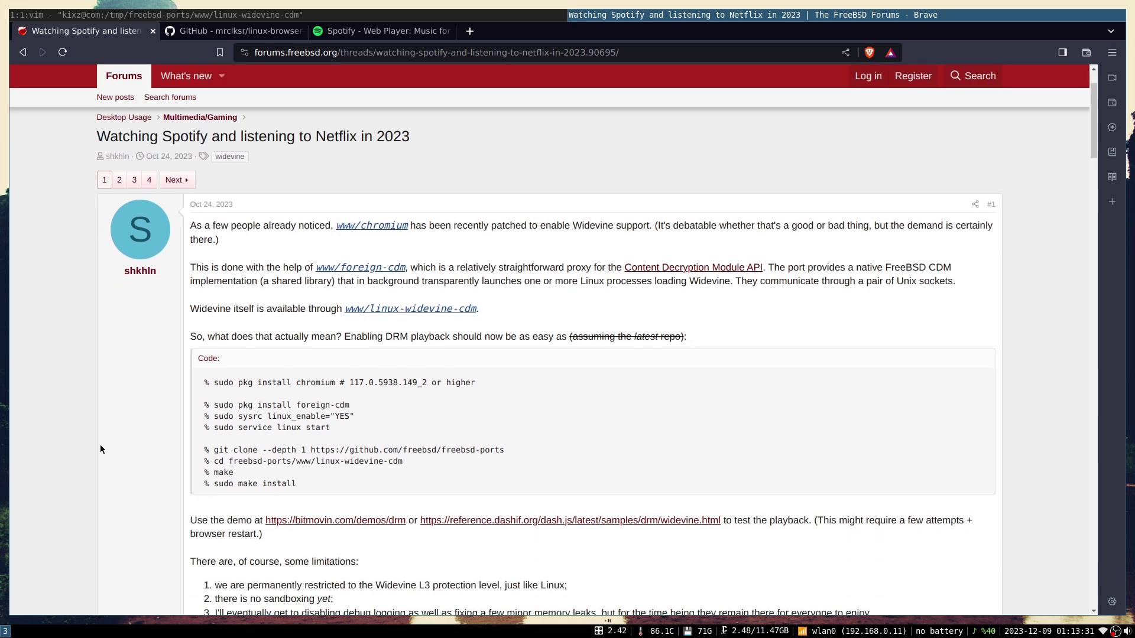